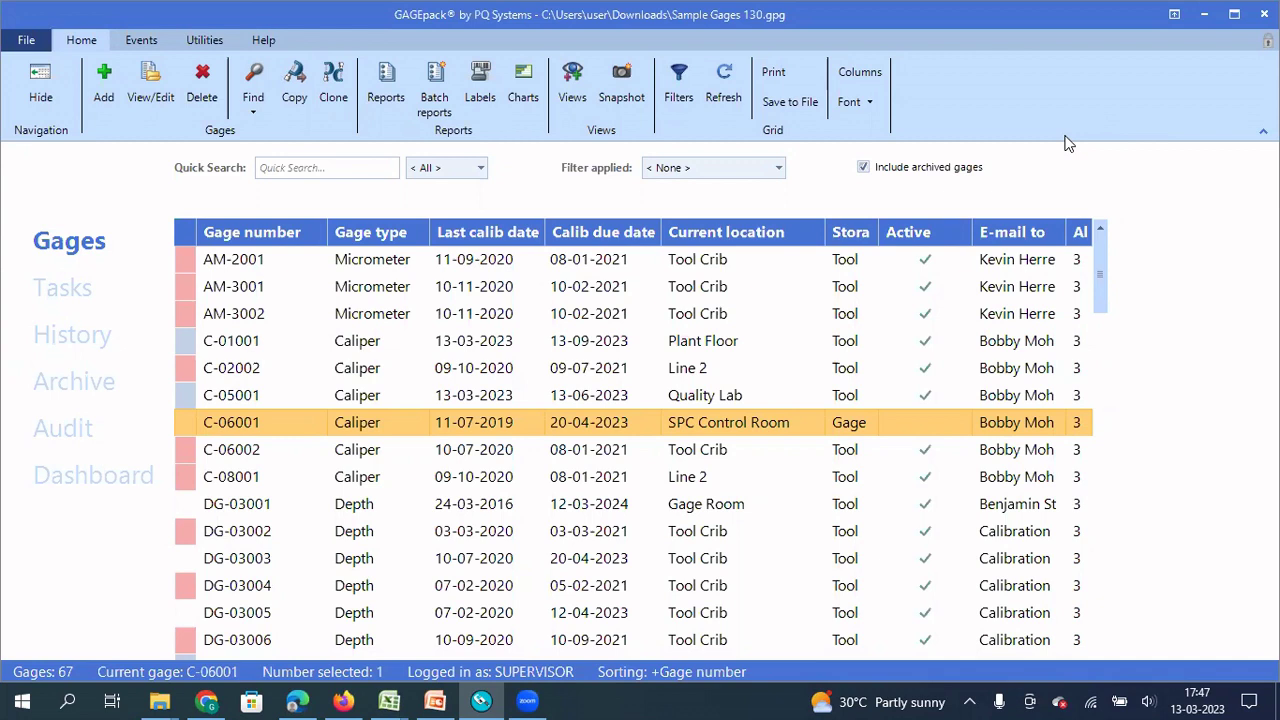
# - Set the report category to All reports in the GAGEpack reports list and close the list
pyautogui.click(387, 84)
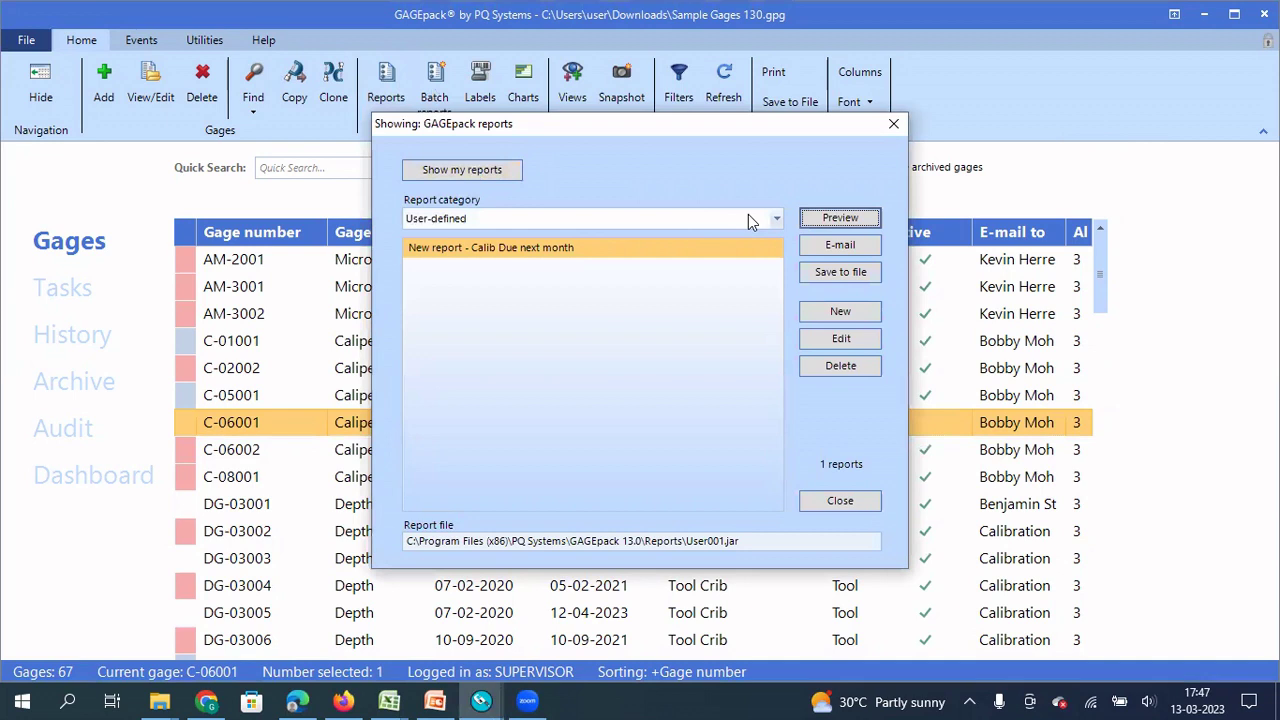
pyautogui.click(778, 218)
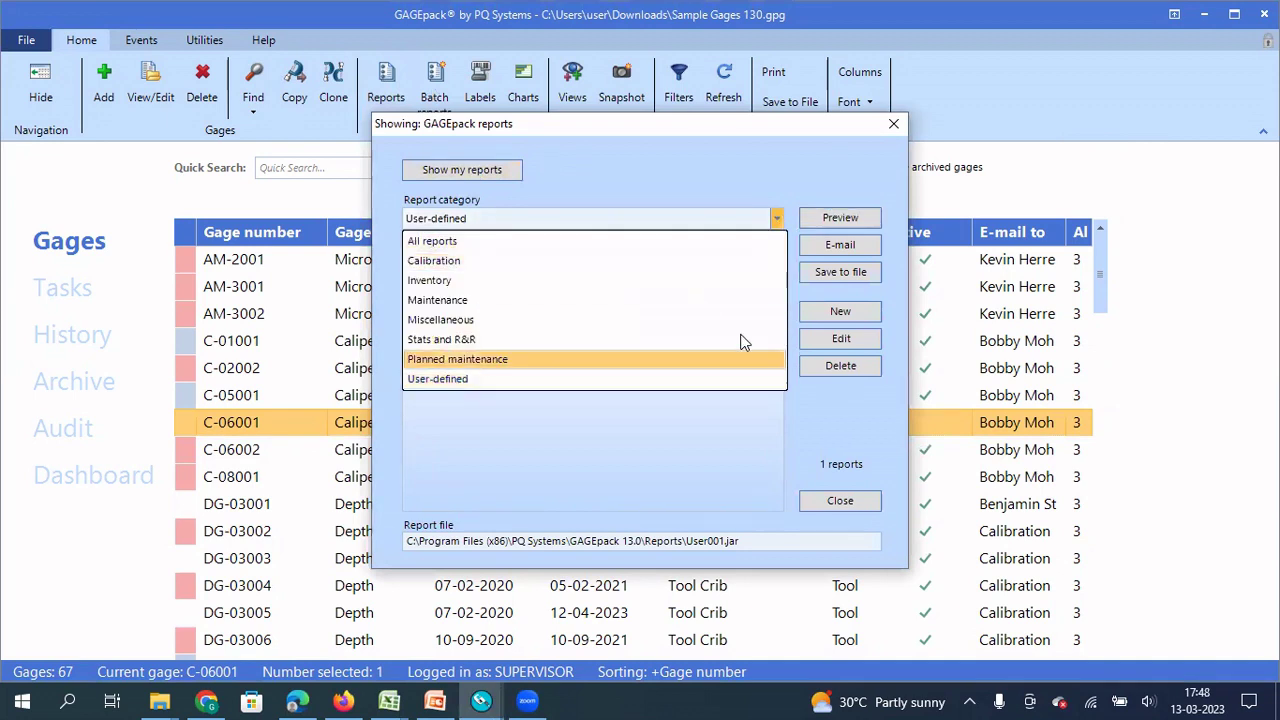
pyautogui.click(526, 241)
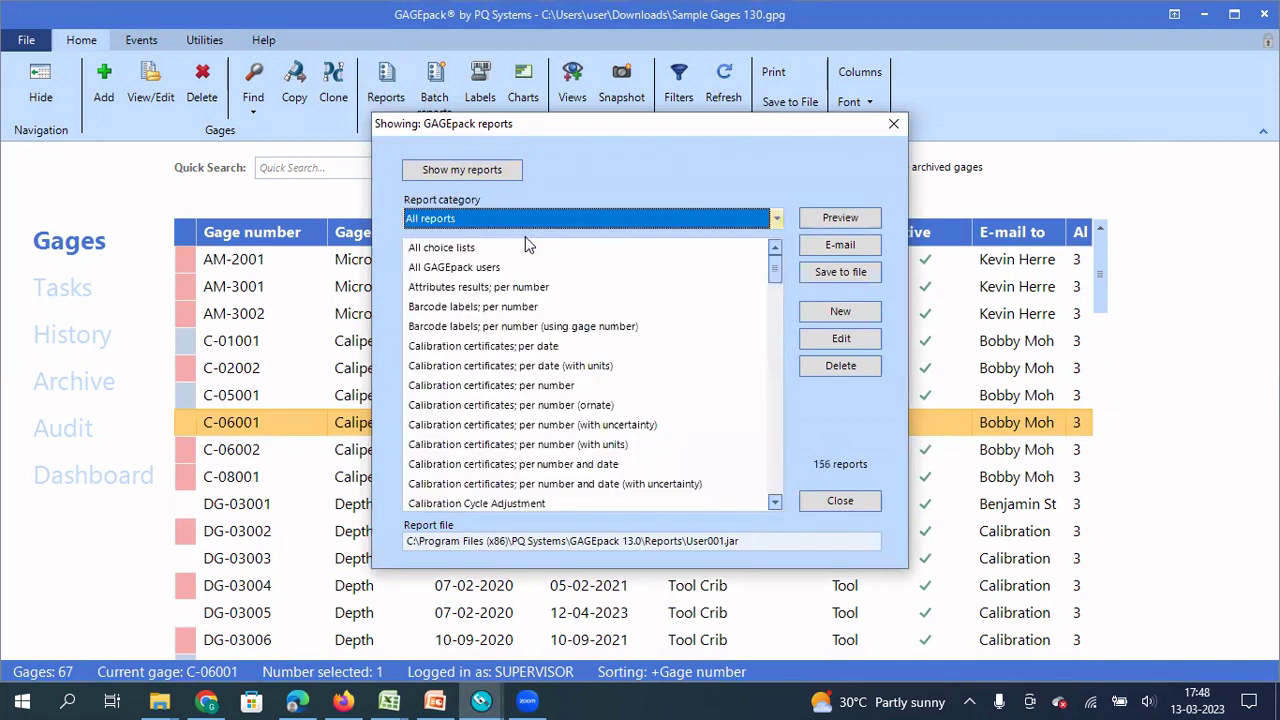
pyautogui.click(893, 123)
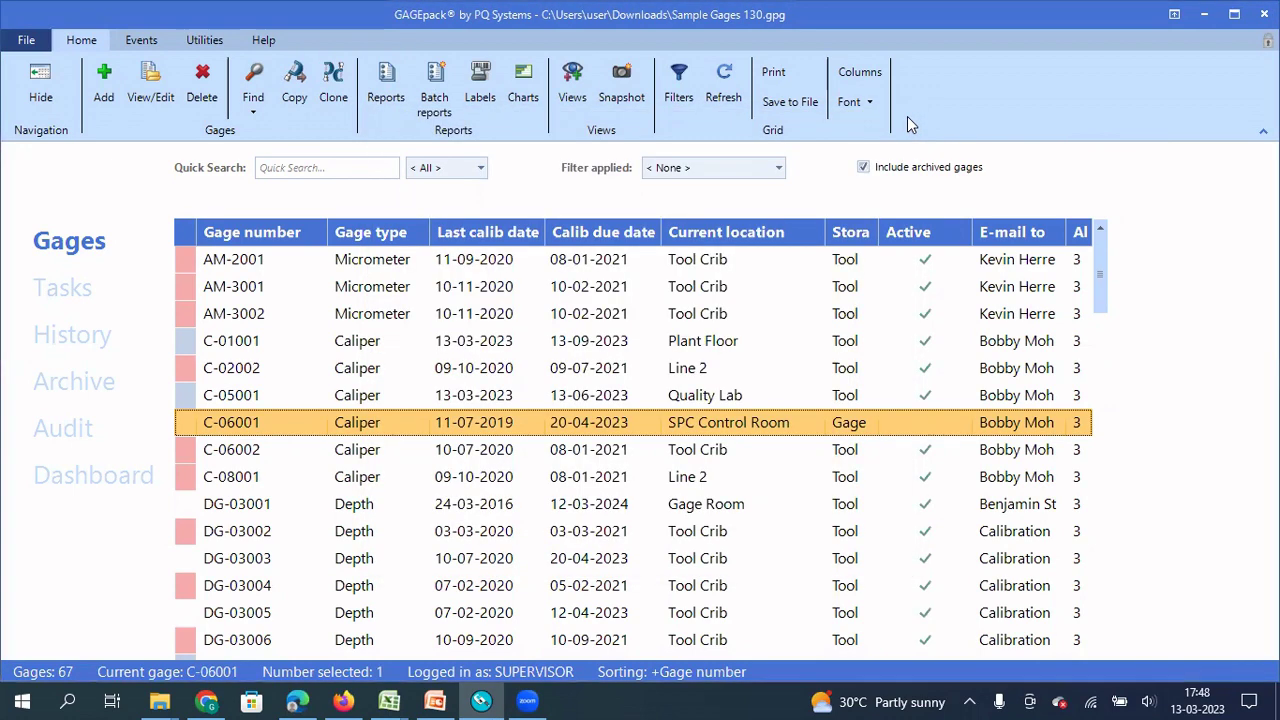
# - Preview the "Due for calibration; next month" report for both active and inactive gages, and close the preview
pyautogui.click(387, 85)
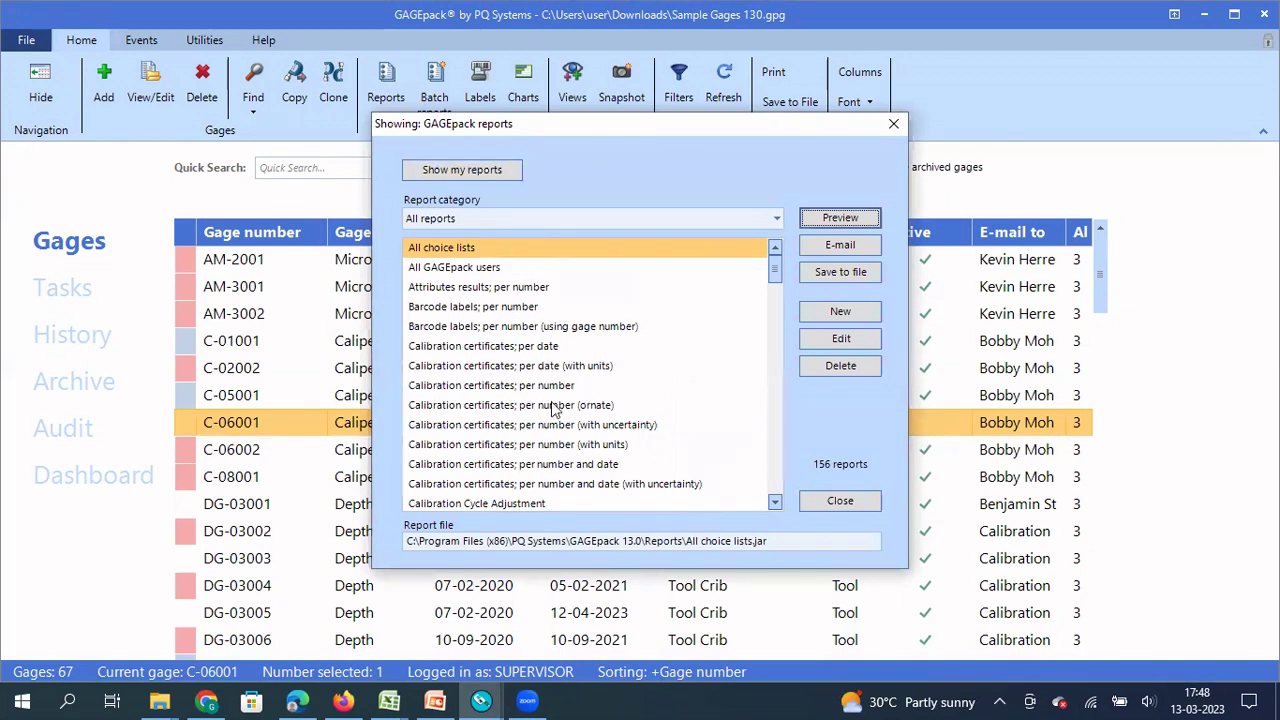
pyautogui.click(774, 502)
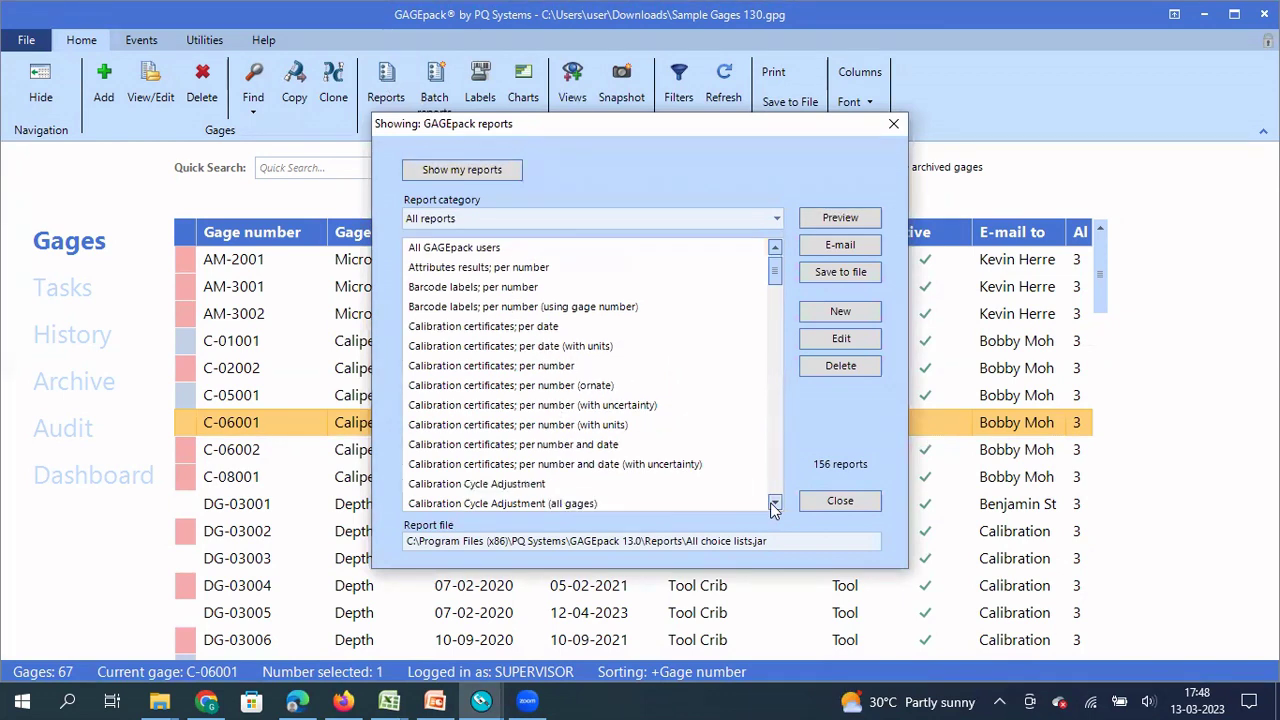
pyautogui.click(774, 502)
pyautogui.moveTo(774, 502); pyautogui.dragTo(772, 503)
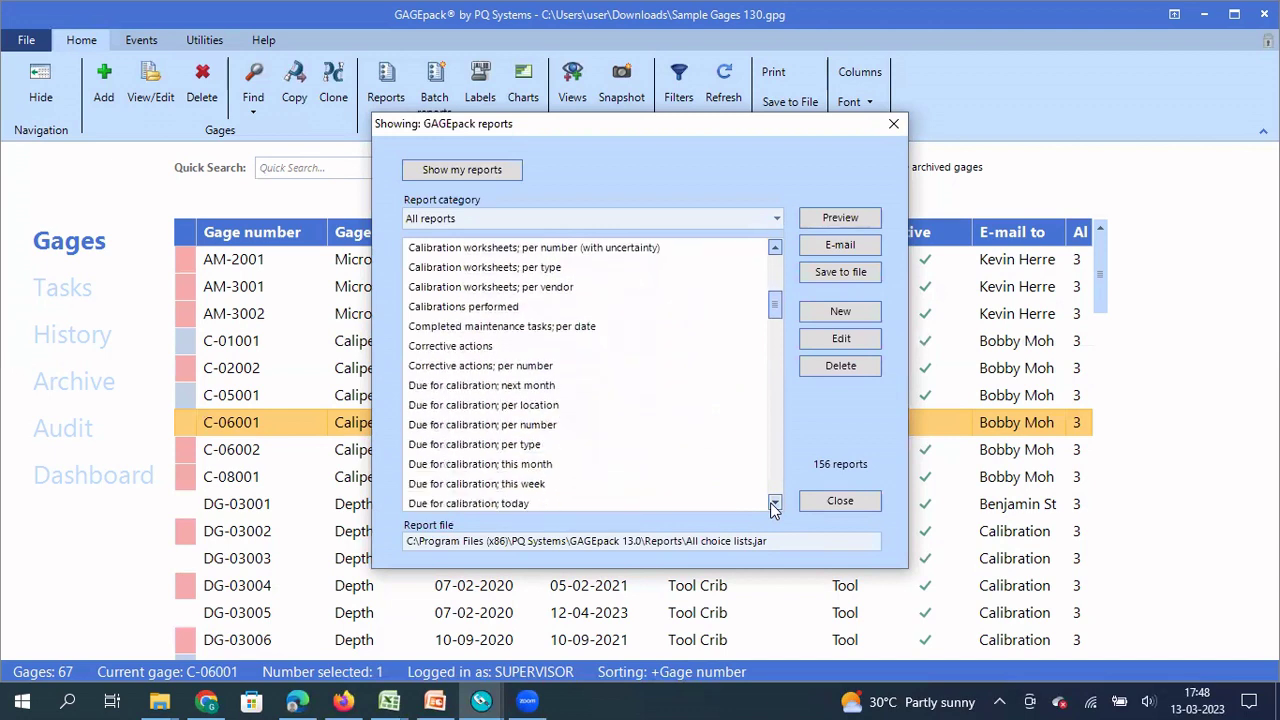
pyautogui.click(447, 387)
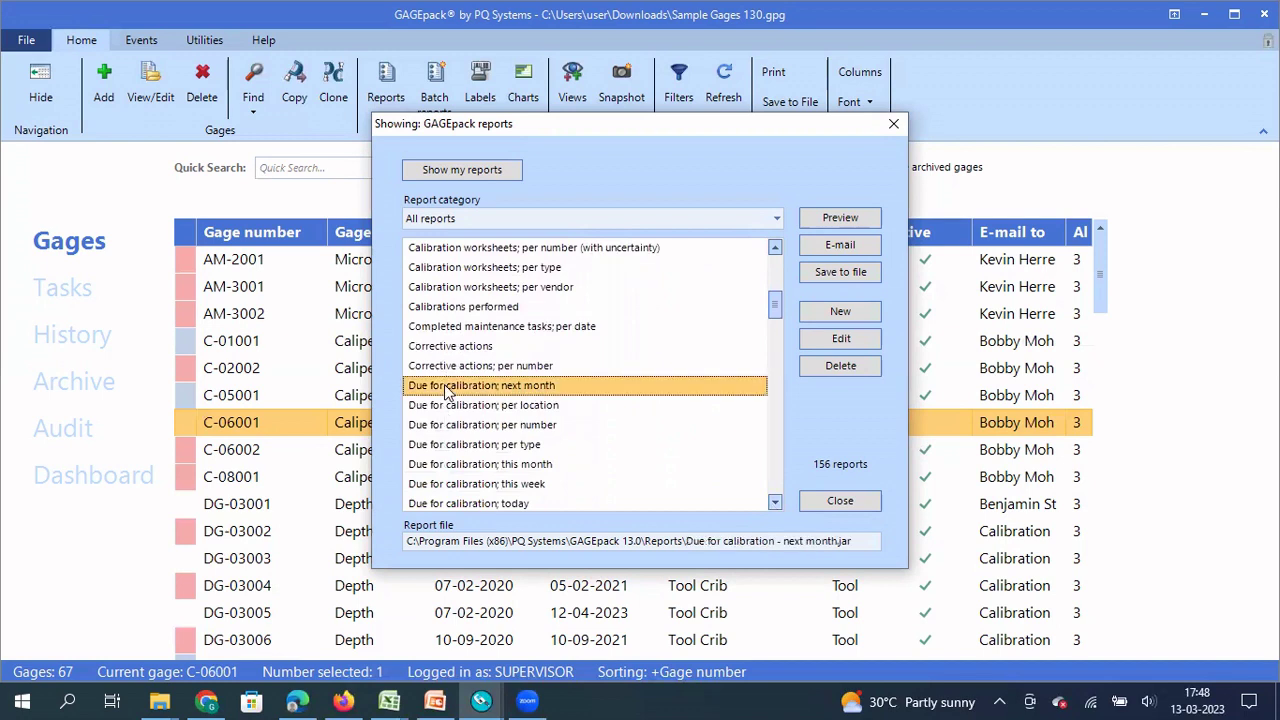
pyautogui.click(829, 220)
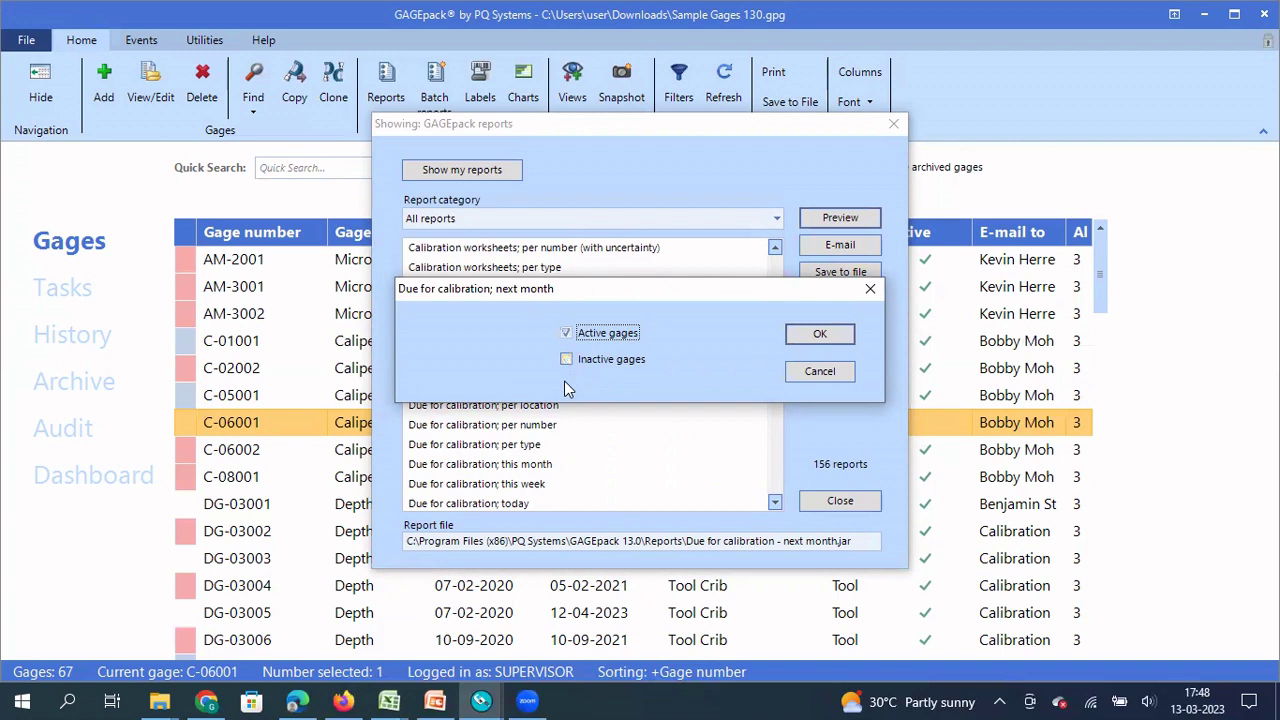
pyautogui.click(566, 359)
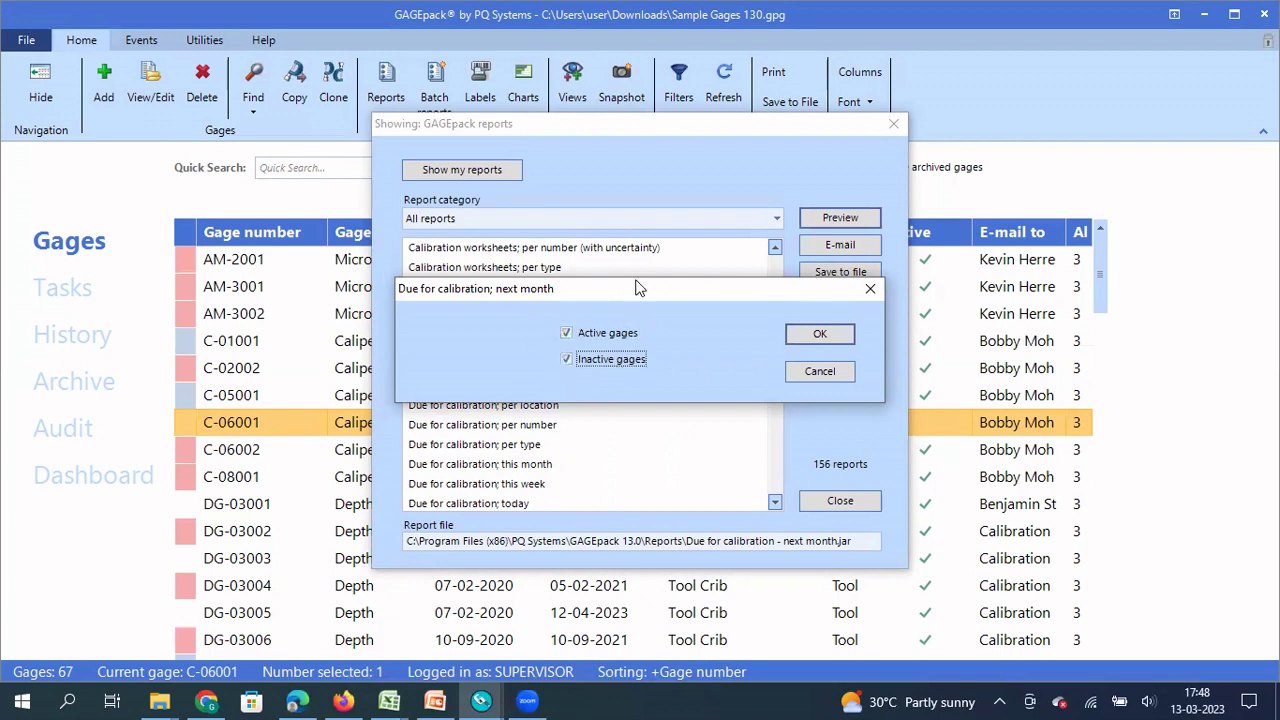
pyautogui.click(800, 340)
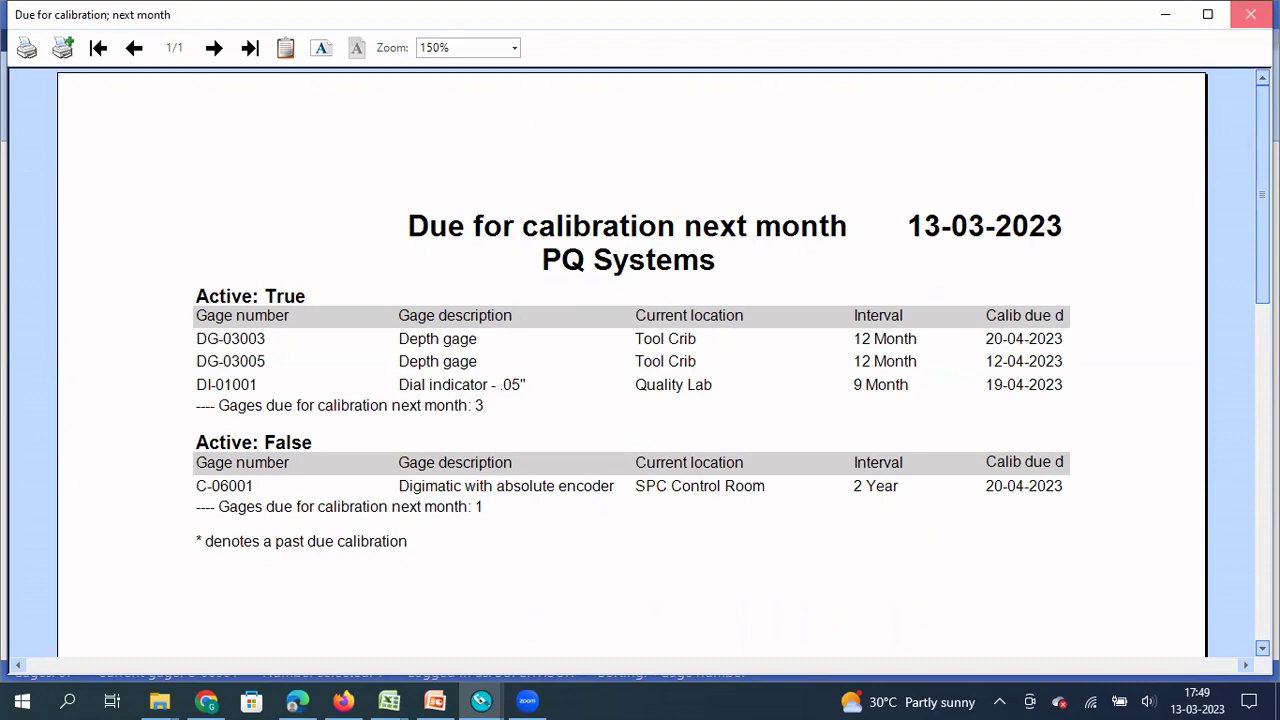
pyautogui.click(1250, 14)
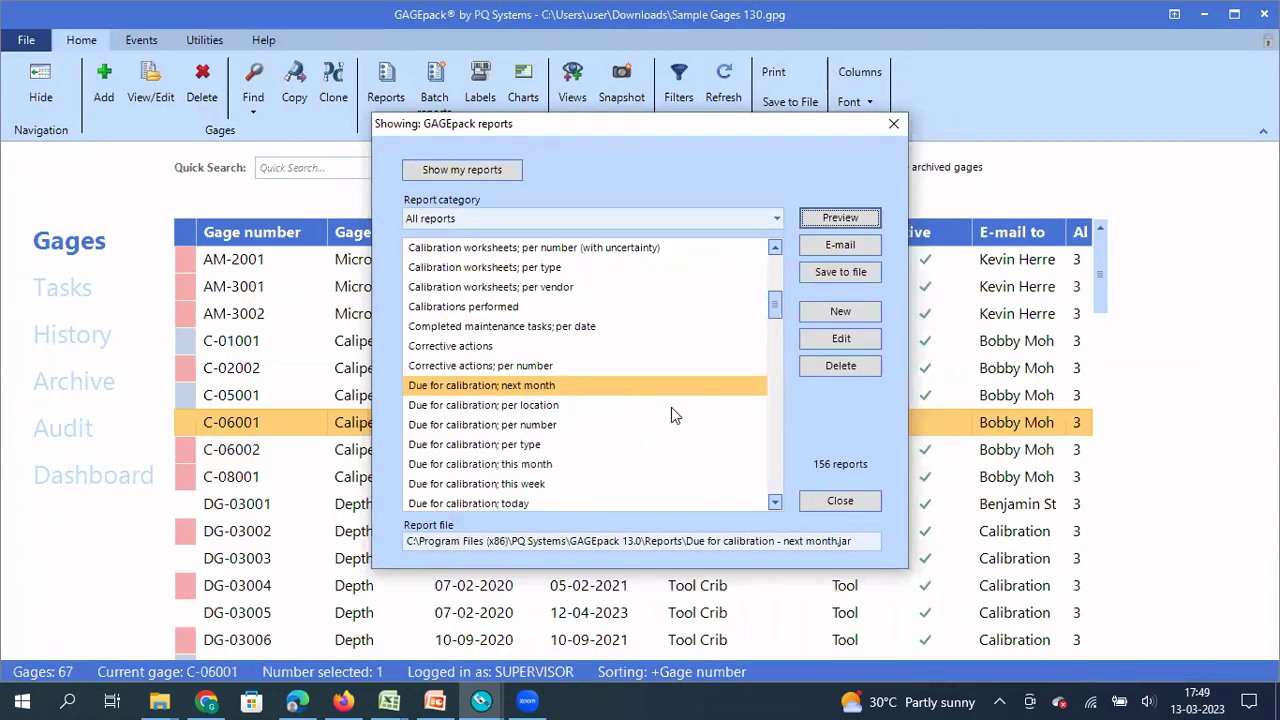
# - Examine the definition file of the "Due for calibration; next month" report in a maximized Notepad window and minimize it
pyautogui.click(845, 339)
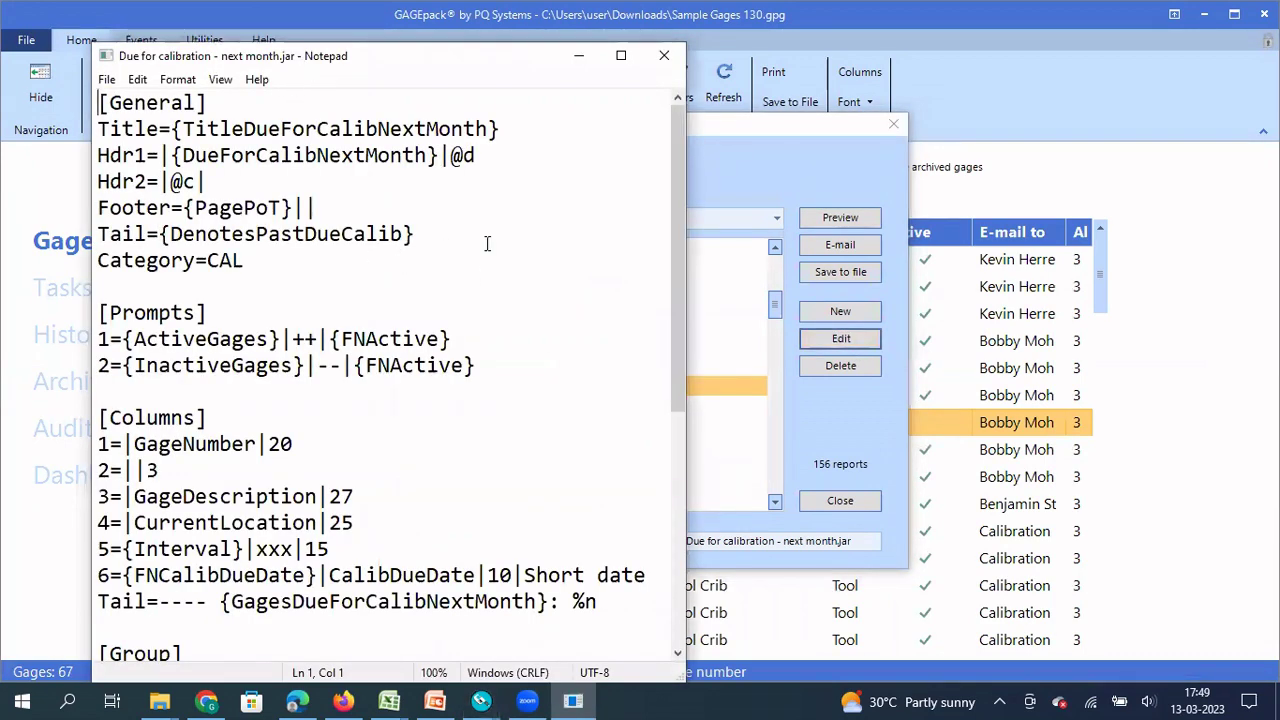
pyautogui.doubleClick(293, 60)
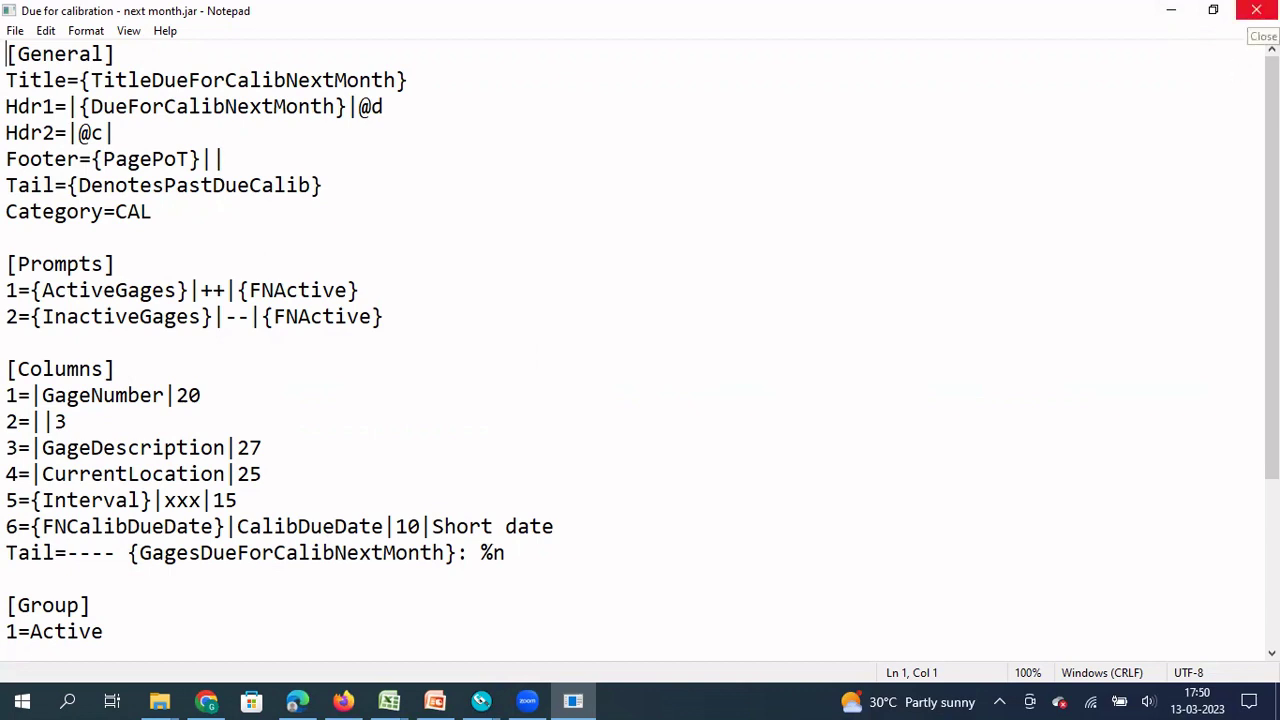
pyautogui.click(1171, 10)
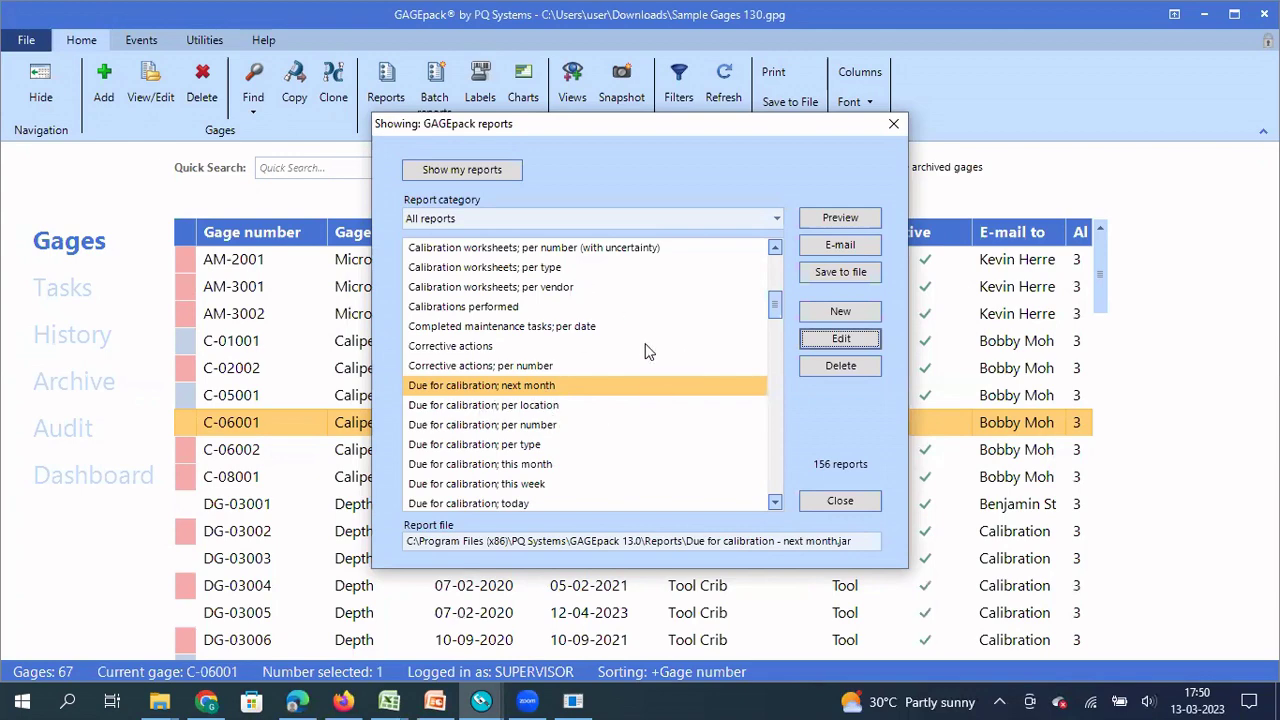
# - Start a new report in the report wizard and maximize the wizard window
pyautogui.click(840, 311)
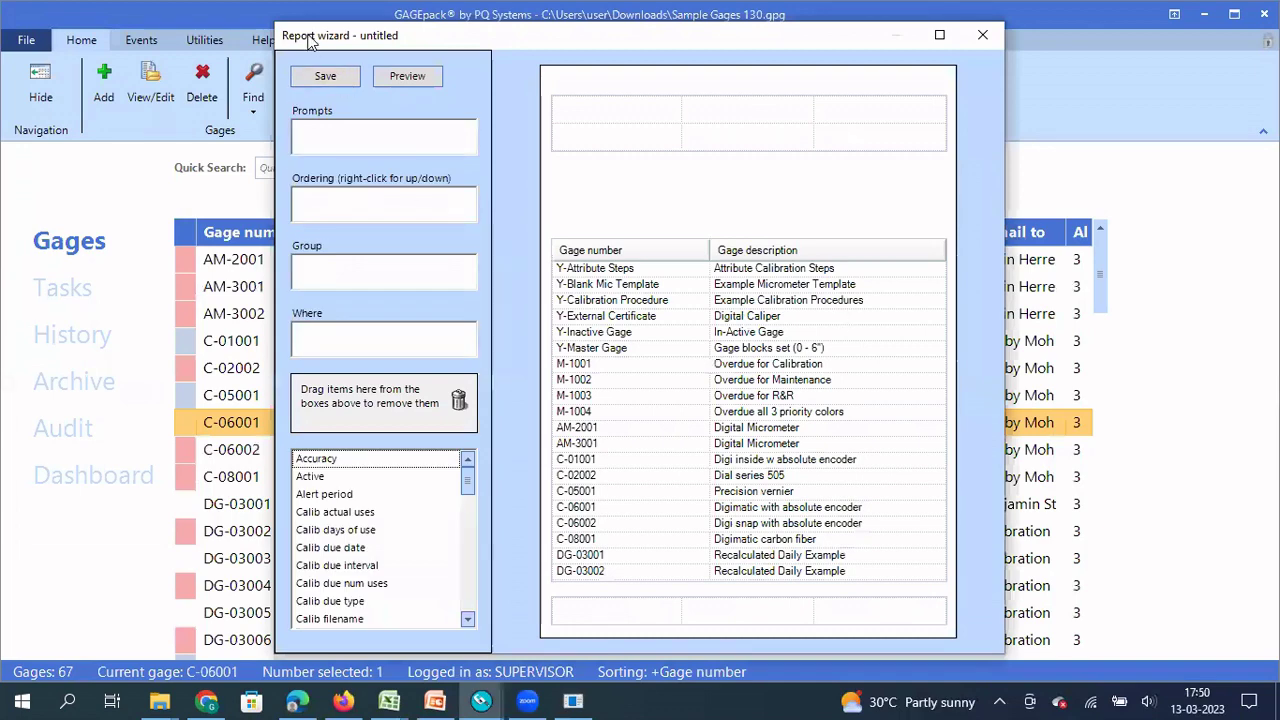
pyautogui.moveTo(312, 41); pyautogui.dragTo(78, 50)
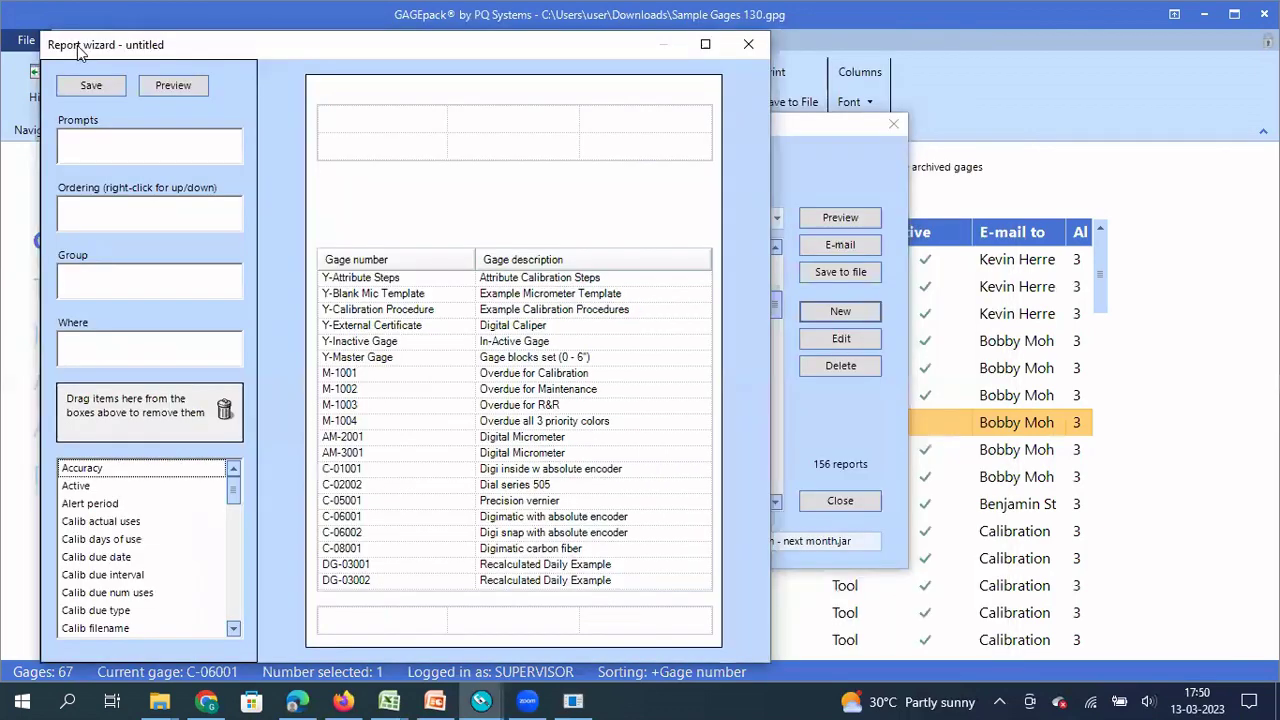
pyautogui.doubleClick(208, 43)
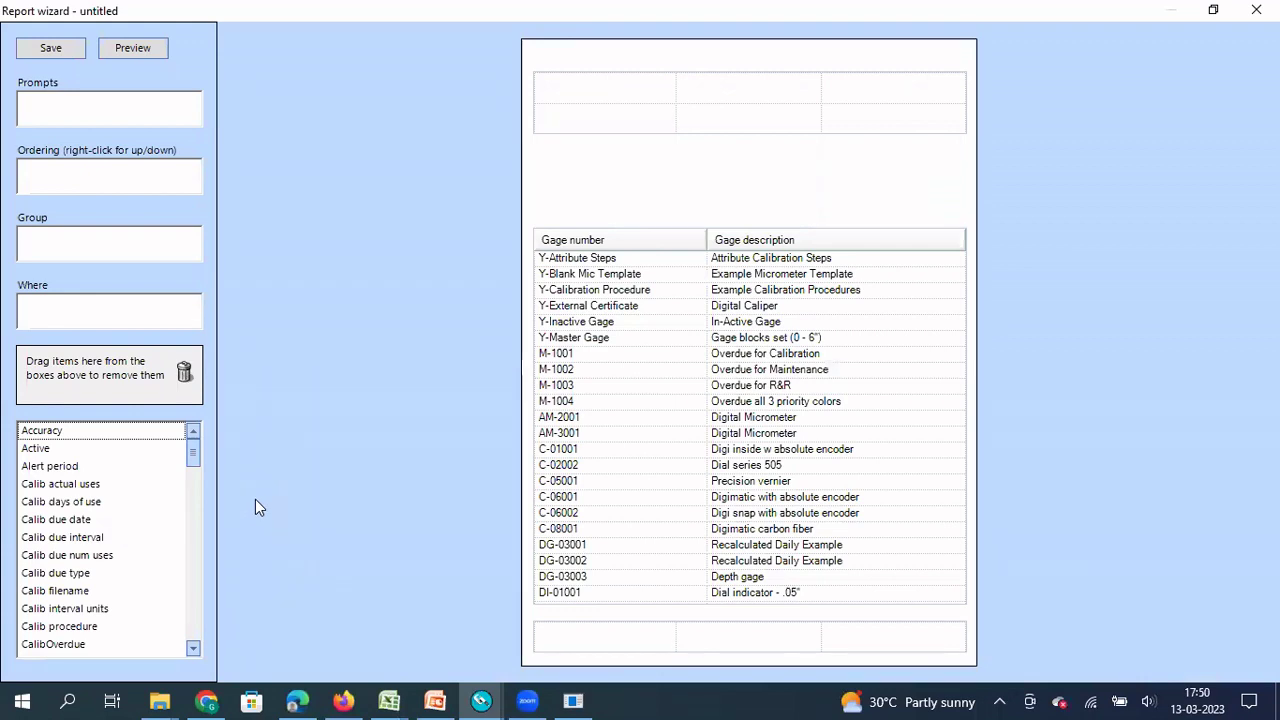
# - Switch to Excel's "Study of Blockchain in Supply chain Management.xlsx", examine its PivotTable field list, and return to the GAGEpack report wizard
pyautogui.moveTo(389, 700)
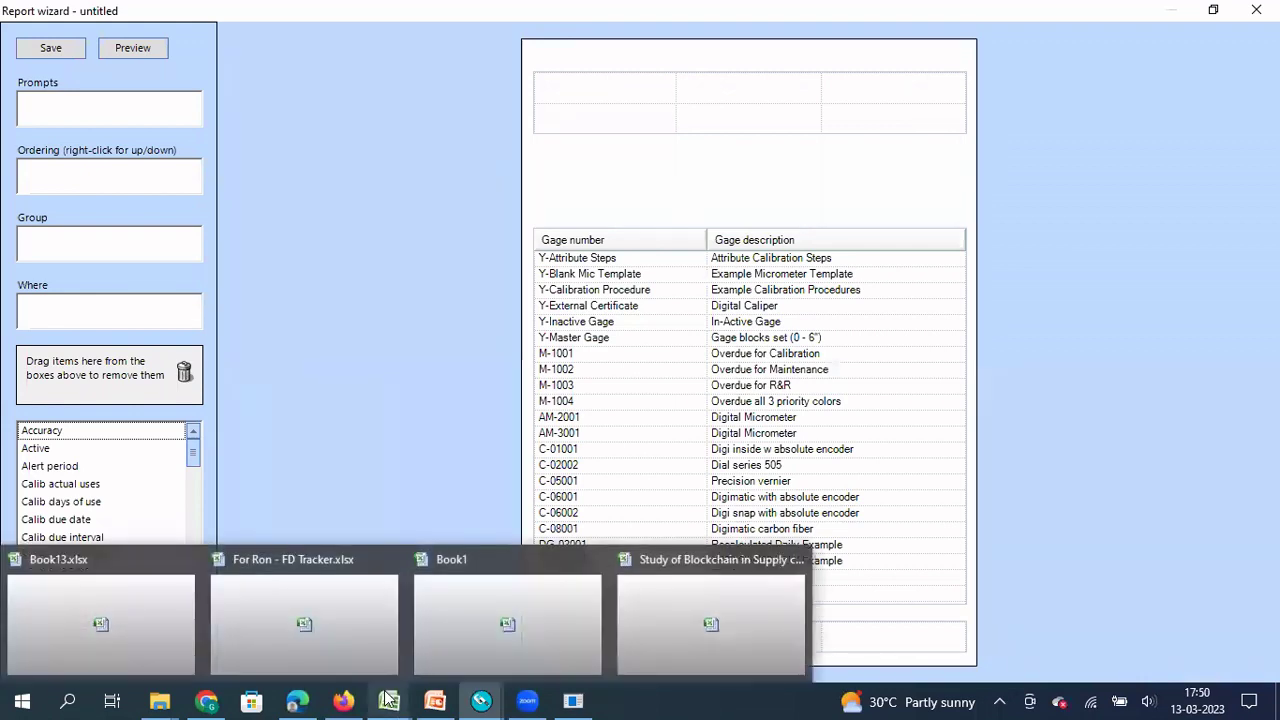
pyautogui.click(718, 623)
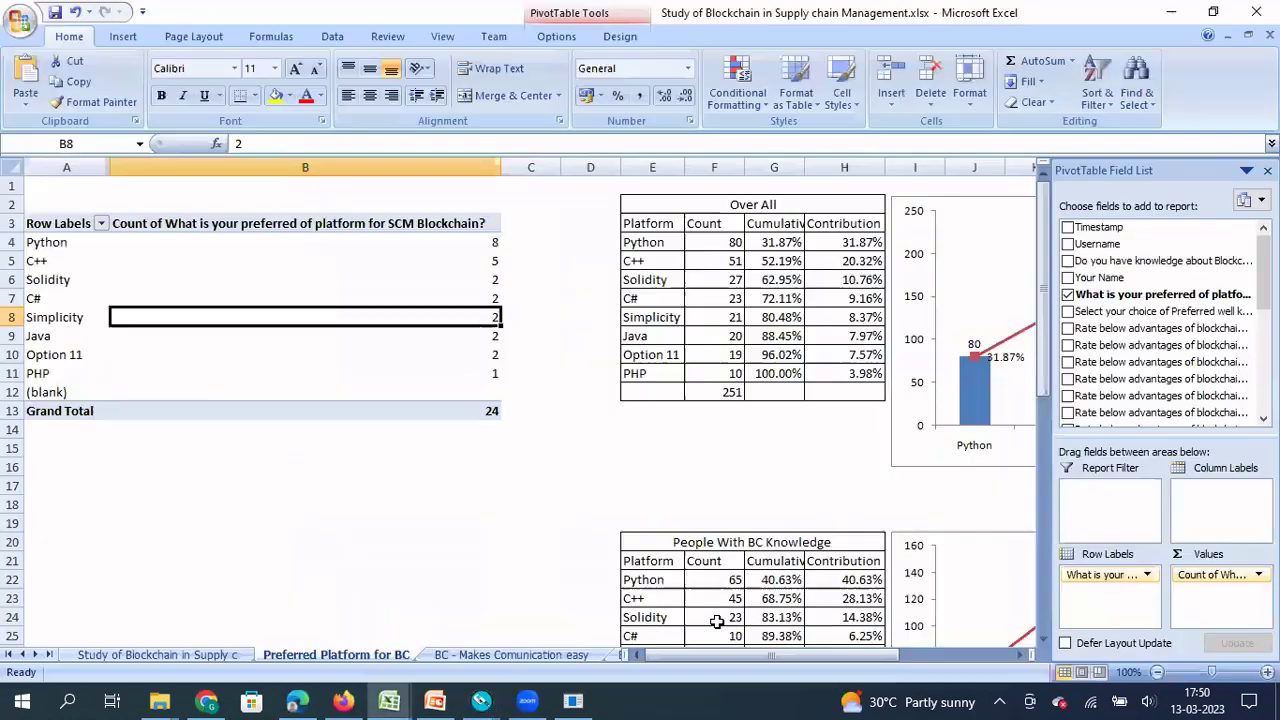
pyautogui.click(196, 363)
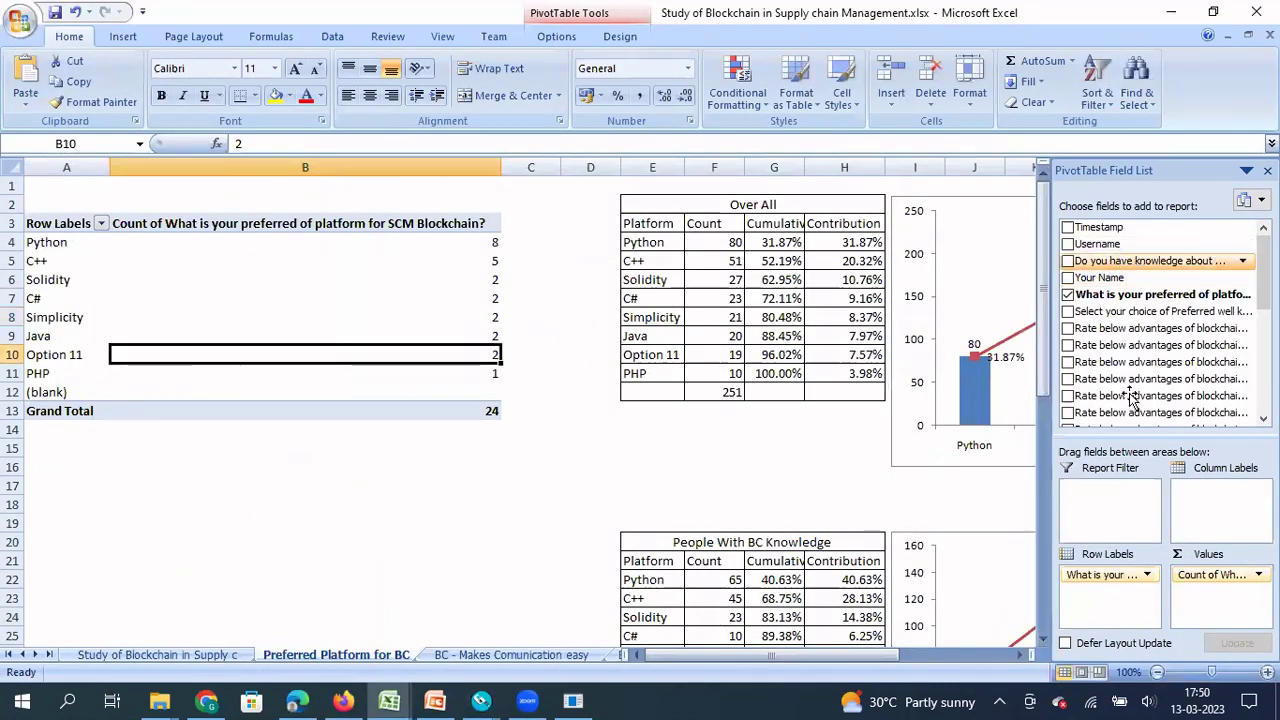
pyautogui.click(1135, 330)
pyautogui.moveTo(1135, 330); pyautogui.dragTo(1180, 400)
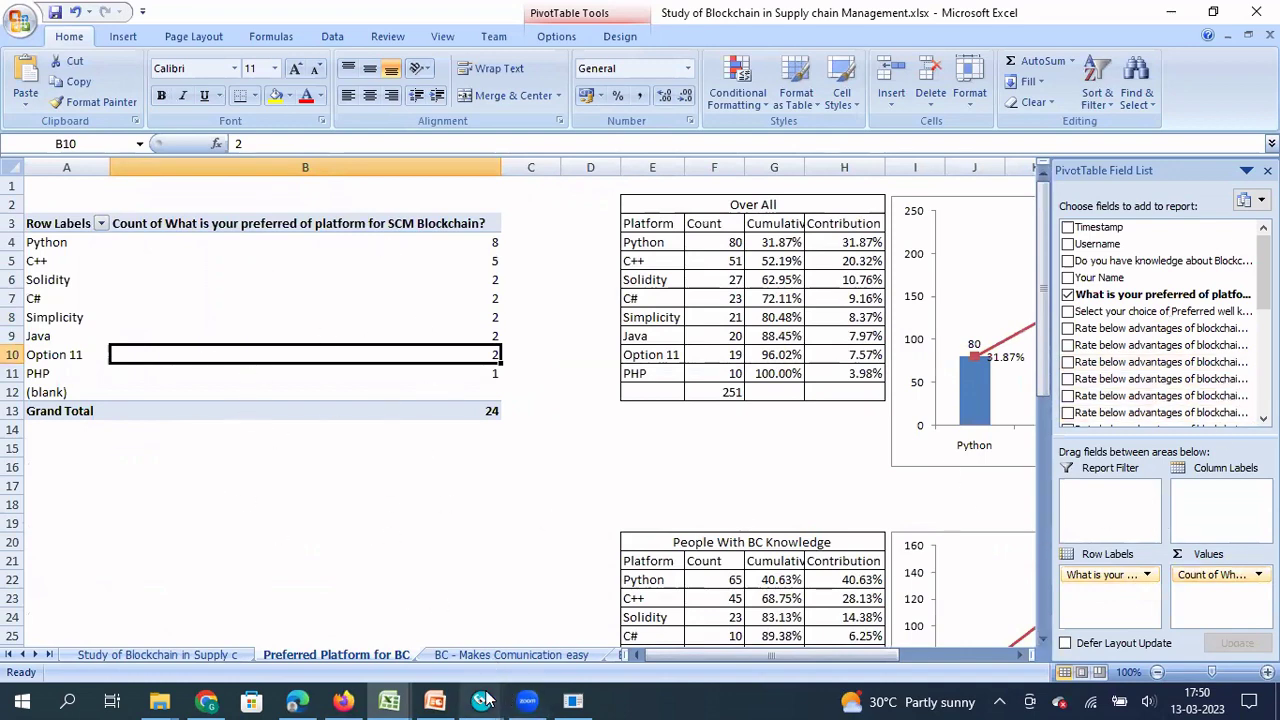
pyautogui.moveTo(483, 700)
pyautogui.click(624, 622)
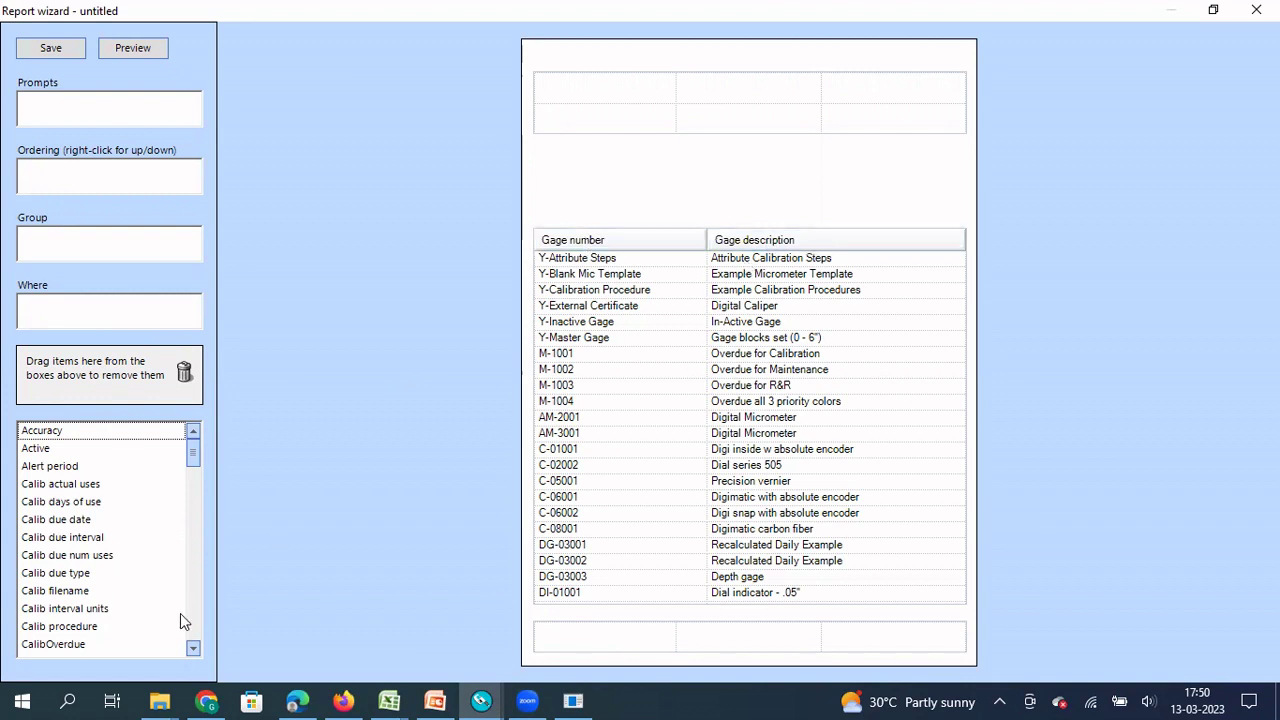
# - Add the Calib due date field to the report as a column after Gage description
pyautogui.click(193, 648)
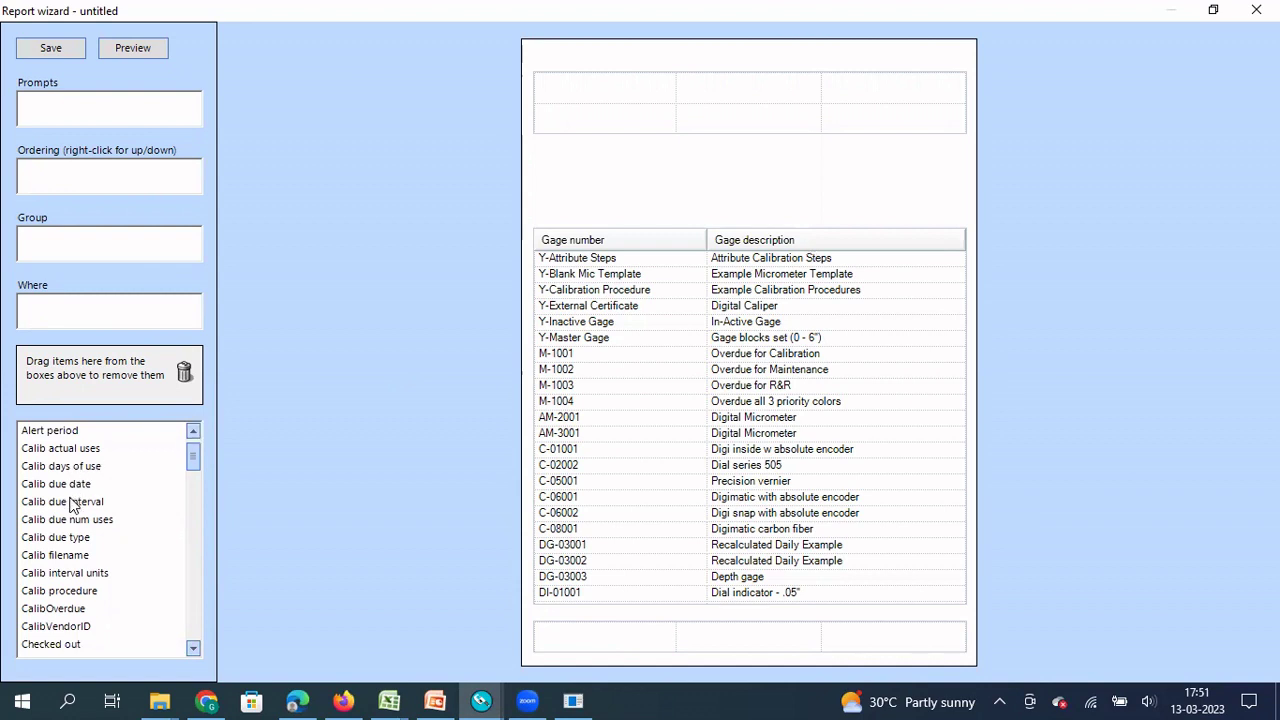
pyautogui.moveTo(72, 503); pyautogui.dragTo(128, 375)
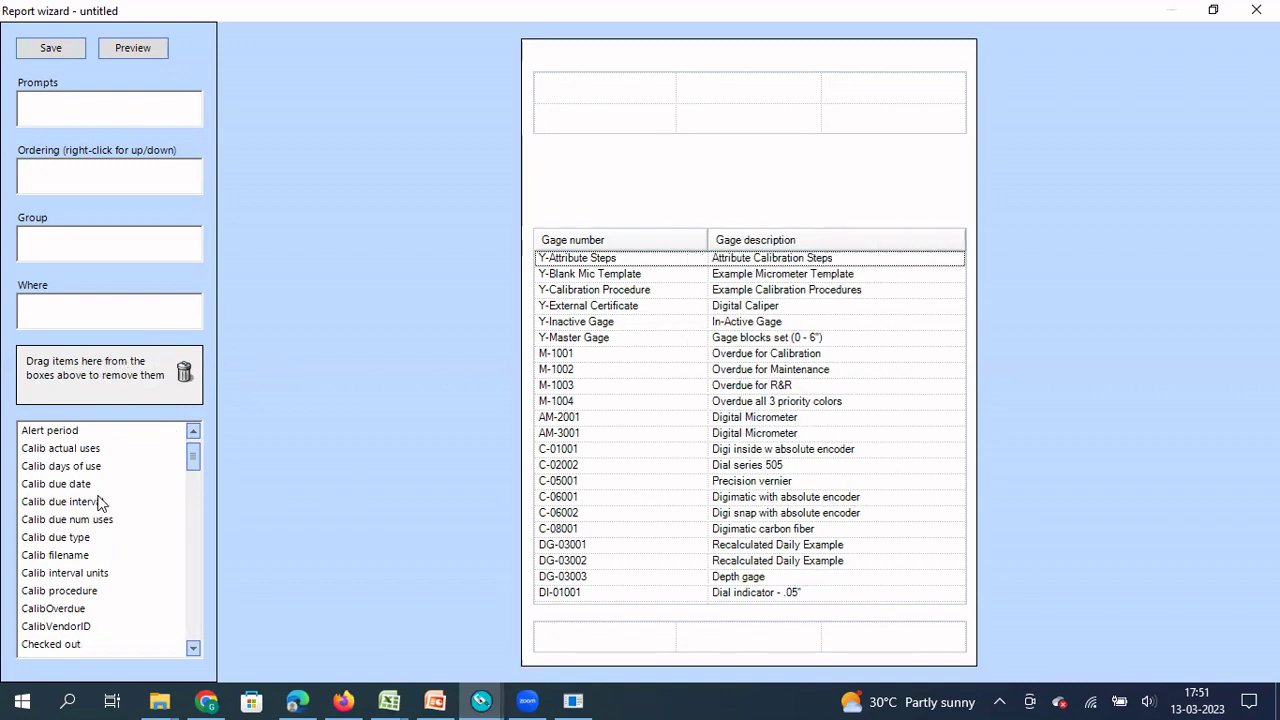
pyautogui.moveTo(76, 483); pyautogui.dragTo(890, 241)
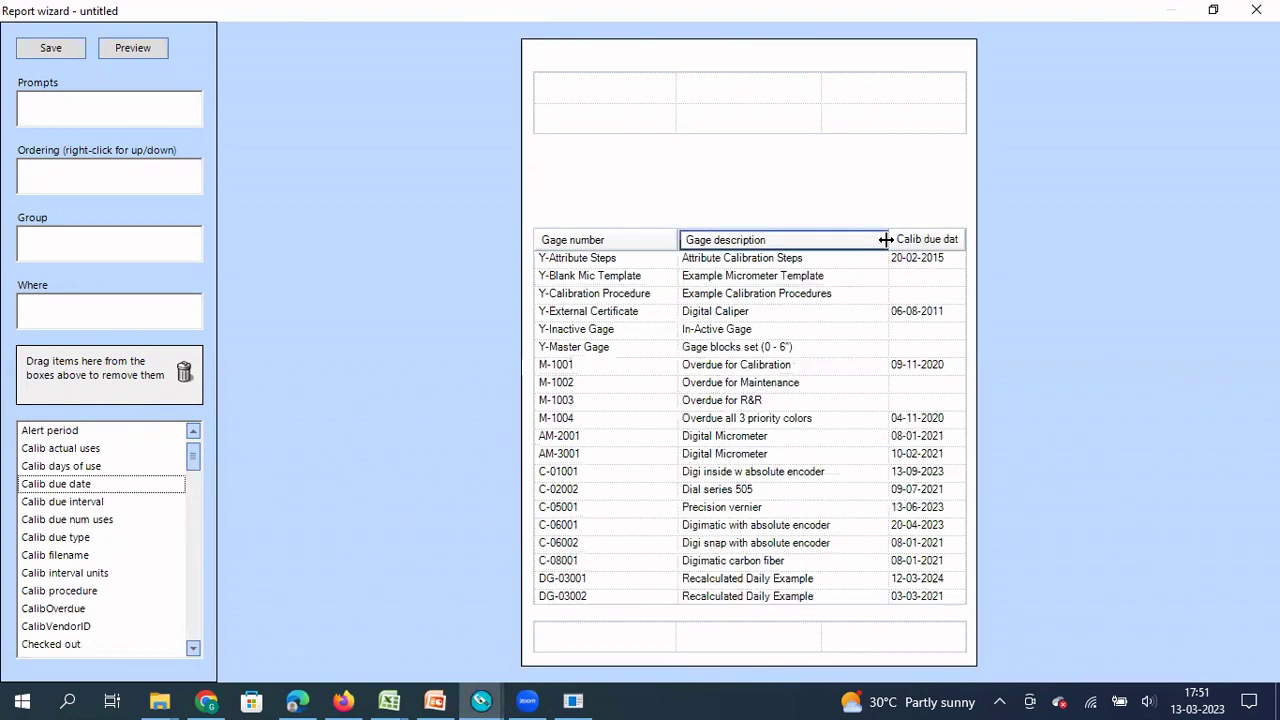
# - Add the Last calib date field to the report and place its column before Calib due date
pyautogui.click(194, 648)
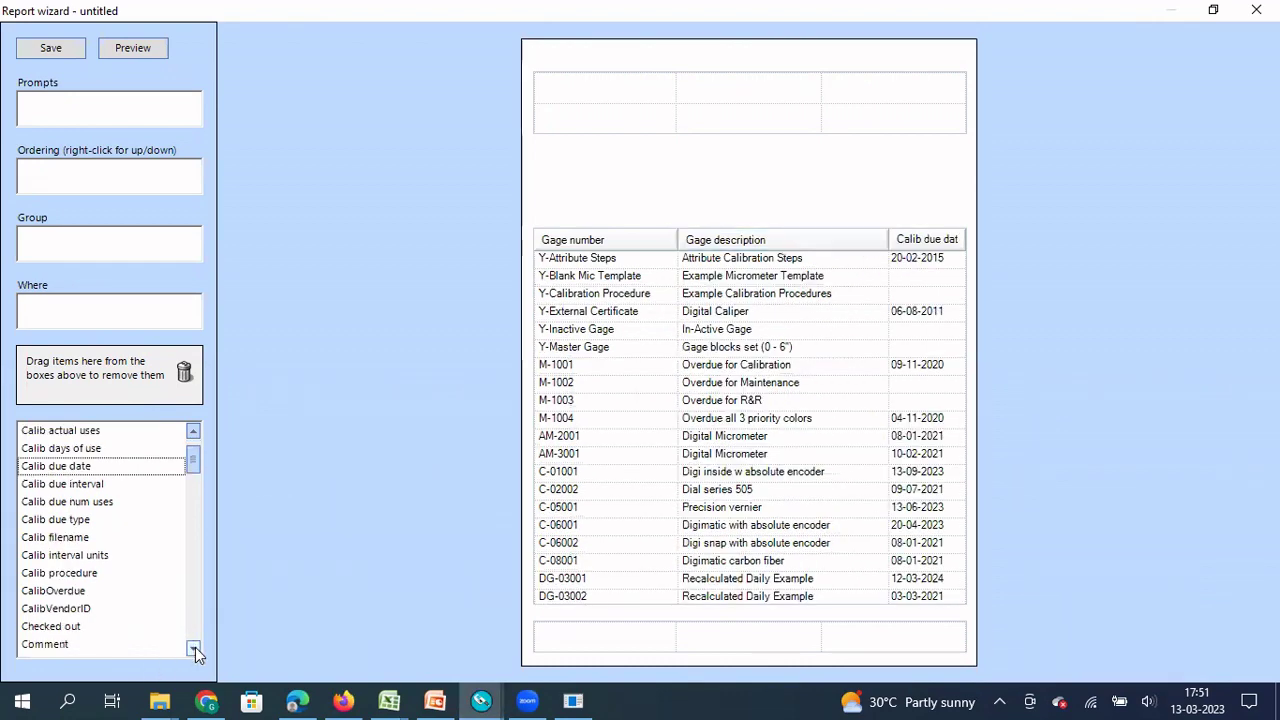
pyautogui.click(194, 648)
pyautogui.click(194, 648)
pyautogui.click(194, 648)
pyautogui.click(194, 648)
pyautogui.click(194, 648)
pyautogui.click(194, 648)
pyautogui.click(194, 648)
pyautogui.click(194, 648)
pyautogui.click(194, 648)
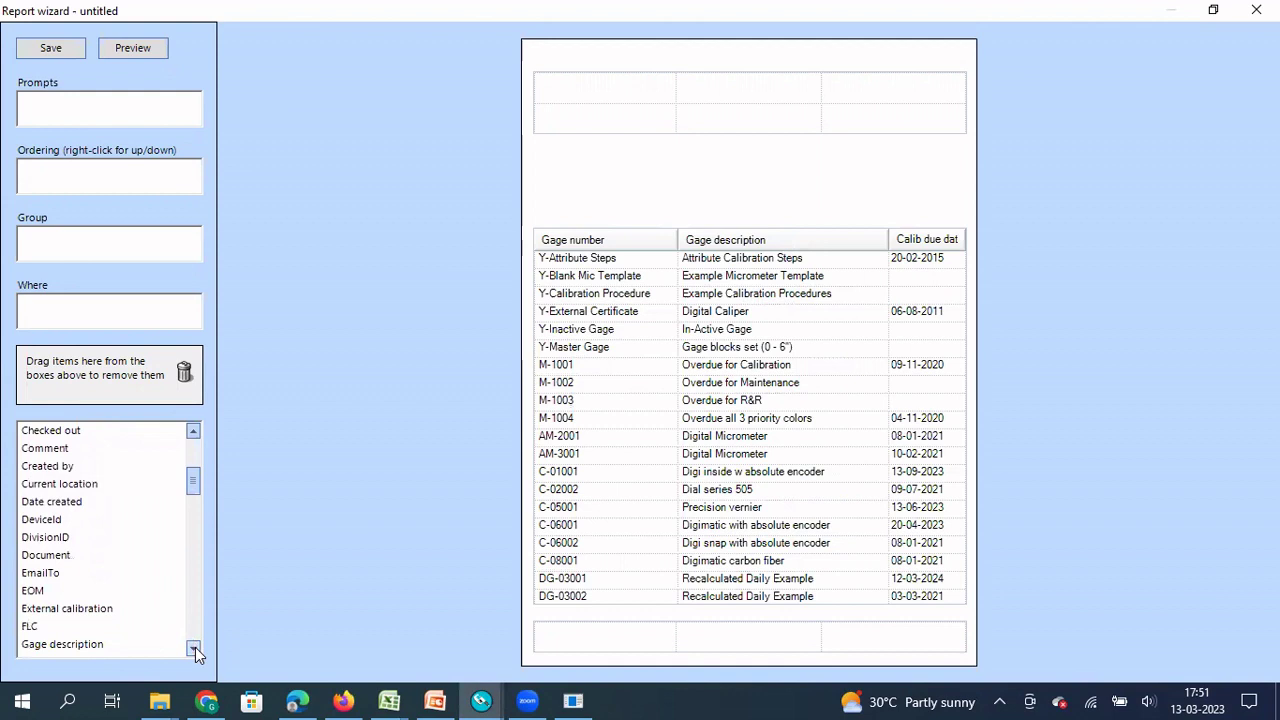
pyautogui.click(194, 648)
pyautogui.click(194, 648)
pyautogui.click(194, 648)
pyautogui.click(194, 648)
pyautogui.click(194, 648)
pyautogui.click(194, 648)
pyautogui.click(194, 648)
pyautogui.click(194, 648)
pyautogui.click(194, 648)
pyautogui.click(194, 648)
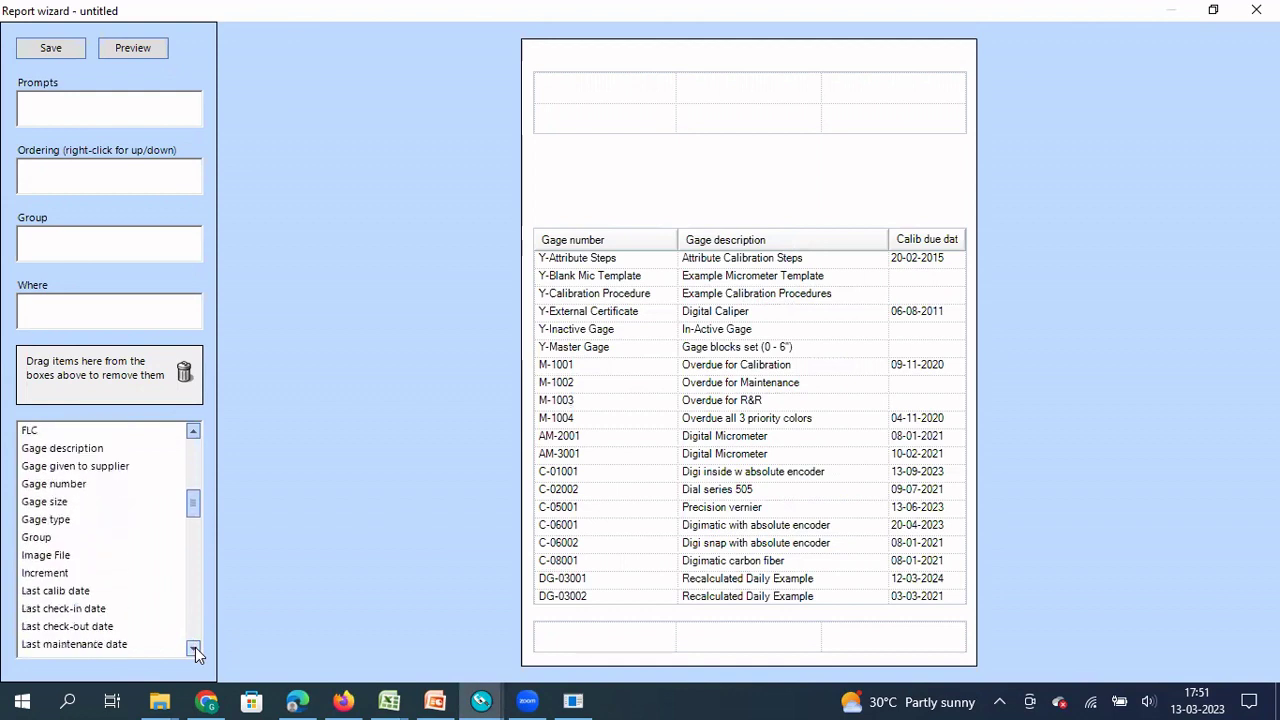
pyautogui.moveTo(66, 591); pyautogui.dragTo(962, 248)
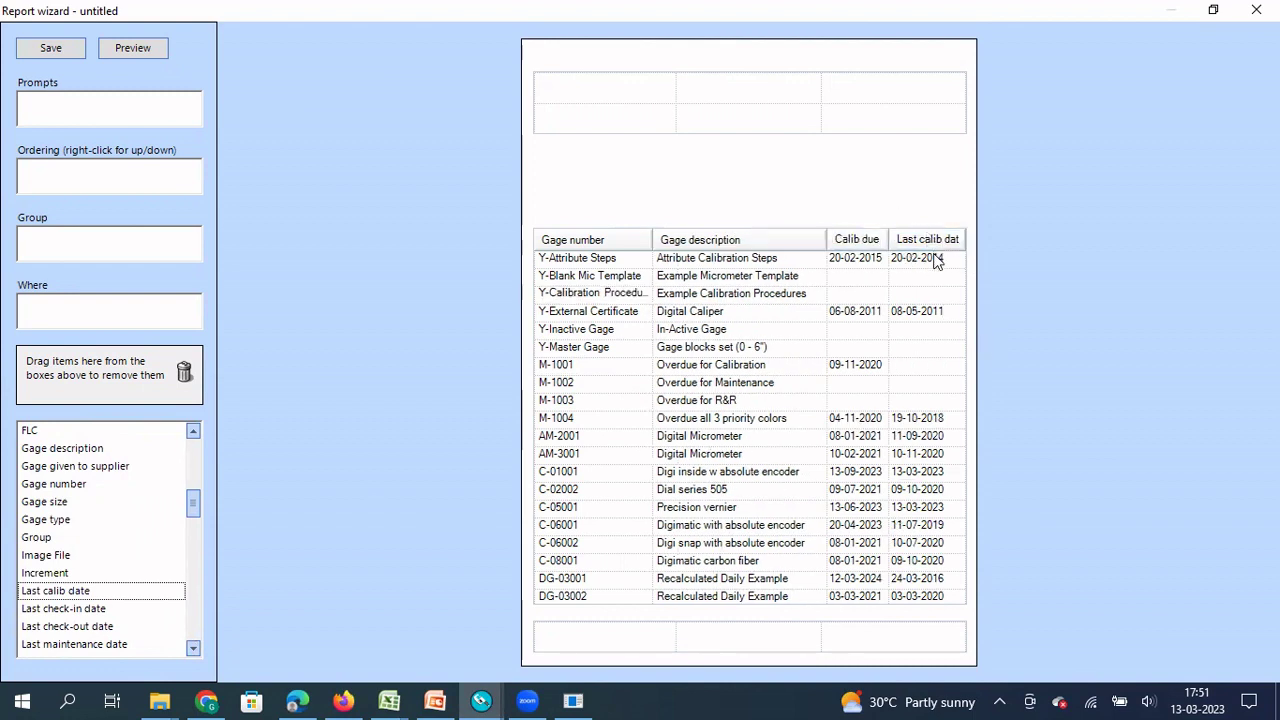
pyautogui.moveTo(948, 248); pyautogui.dragTo(838, 243)
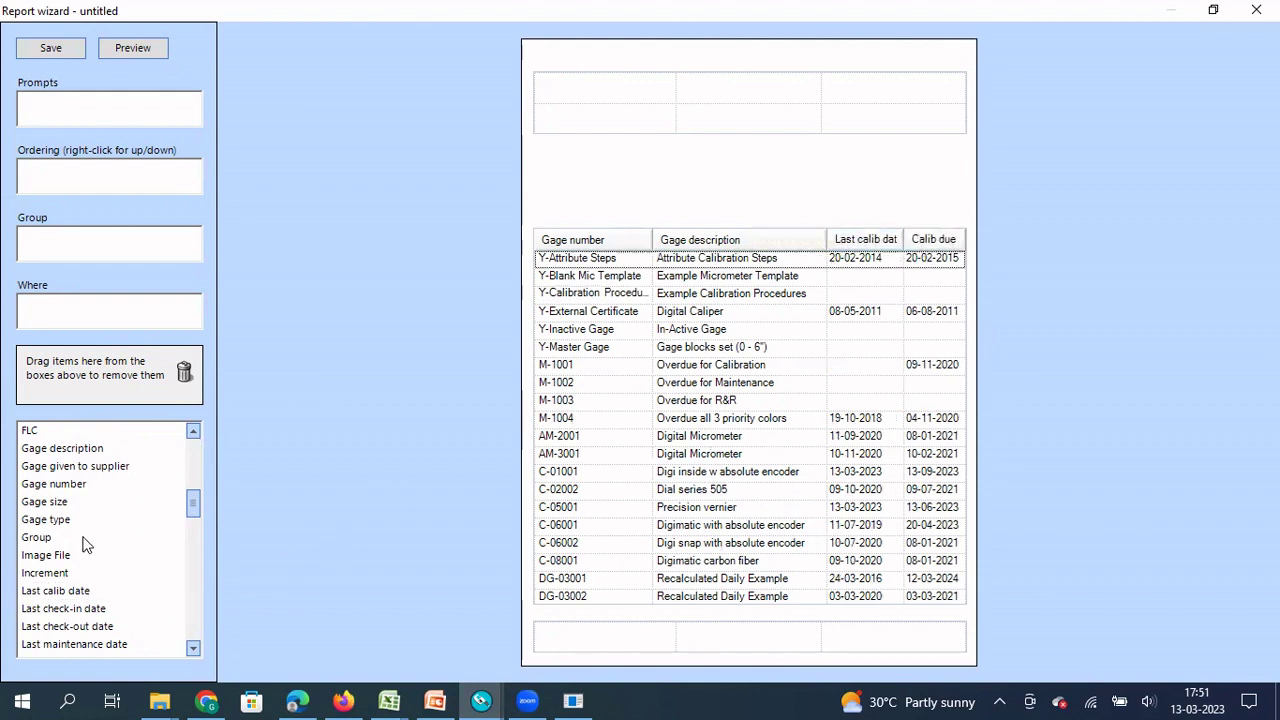
# - Add the Gage size field to the report and place its column between Gage description and Last calib date
pyautogui.moveTo(52, 502); pyautogui.dragTo(757, 296)
pyautogui.moveTo(829, 250); pyautogui.dragTo(830, 251)
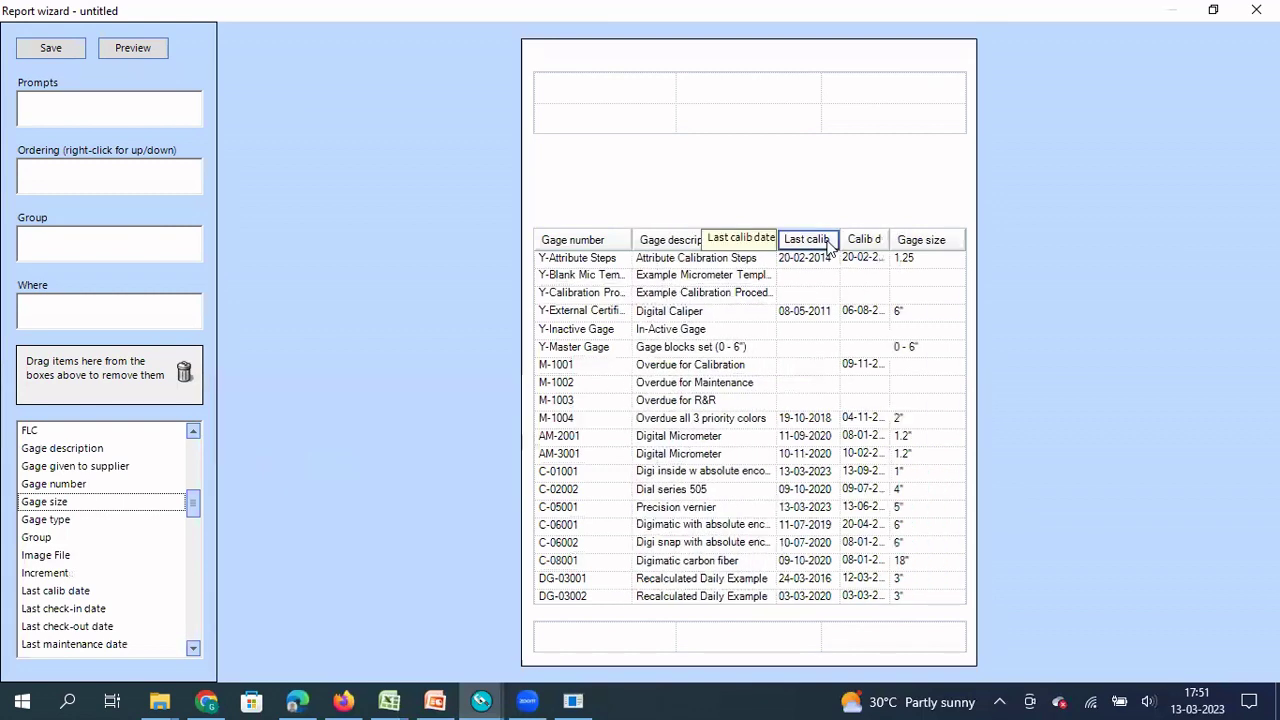
pyautogui.moveTo(913, 250); pyautogui.dragTo(770, 248)
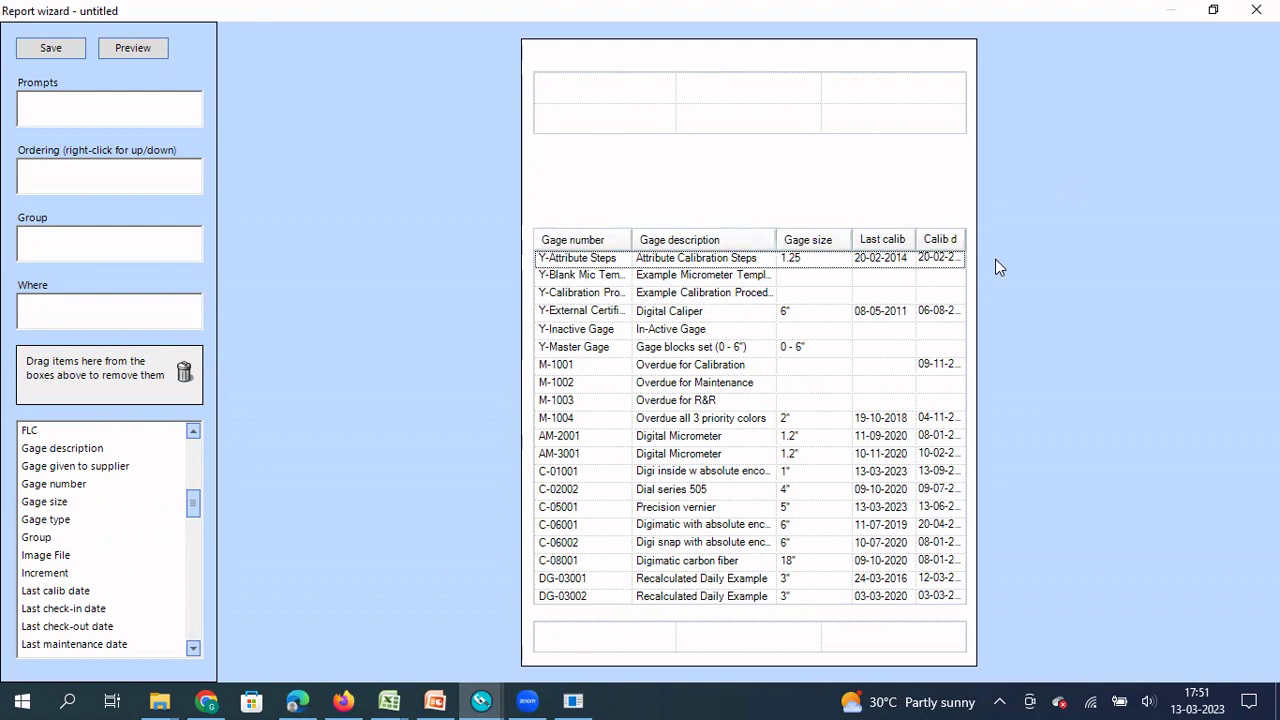
# - Save the report with the description "Updated Calib Due next month"
pyautogui.click(43, 47)
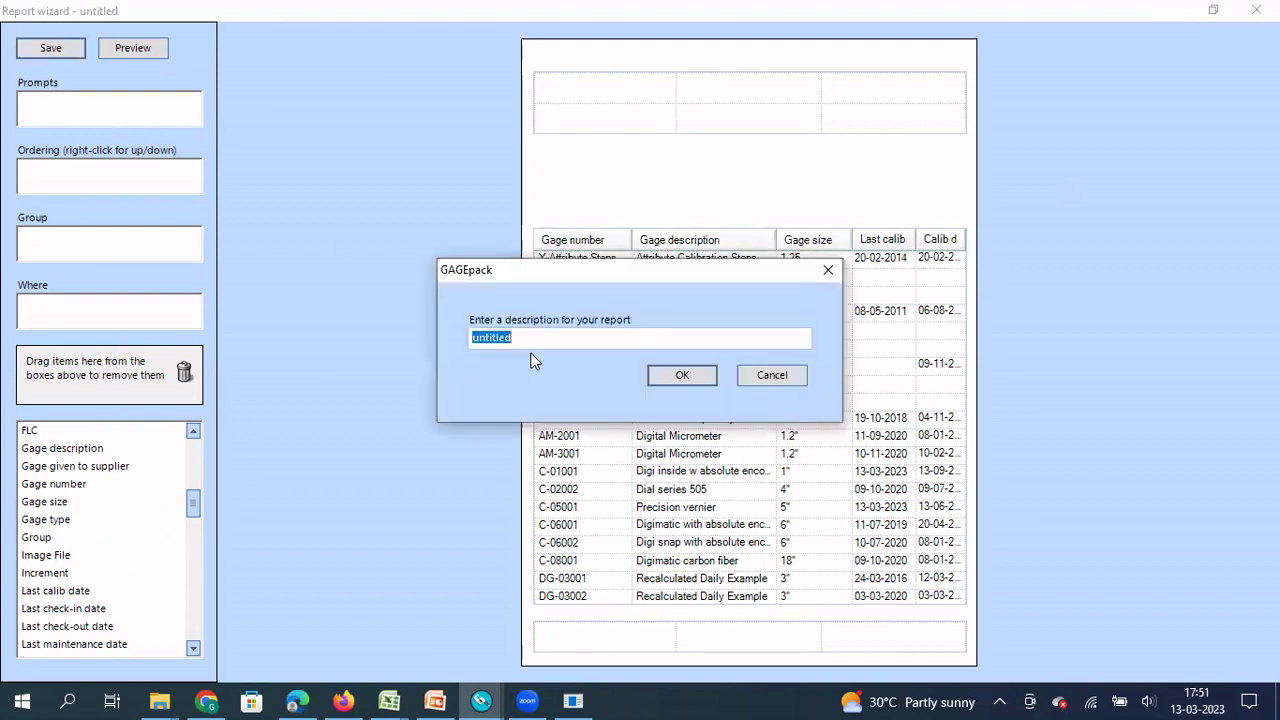
pyautogui.click(530, 338)
pyautogui.press('BackSpace')
pyautogui.press('BackSpace')
pyautogui.press('BackSpace')
pyautogui.press('BackSpace')
pyautogui.press('BackSpace')
pyautogui.press('BackSpace')
pyautogui.press('BackSpace')
pyautogui.write('Updated Calib De')
pyautogui.press('BackSpace')
pyautogui.press('BackSpace')
pyautogui.press('BackSpace')
pyautogui.write('ue next month')
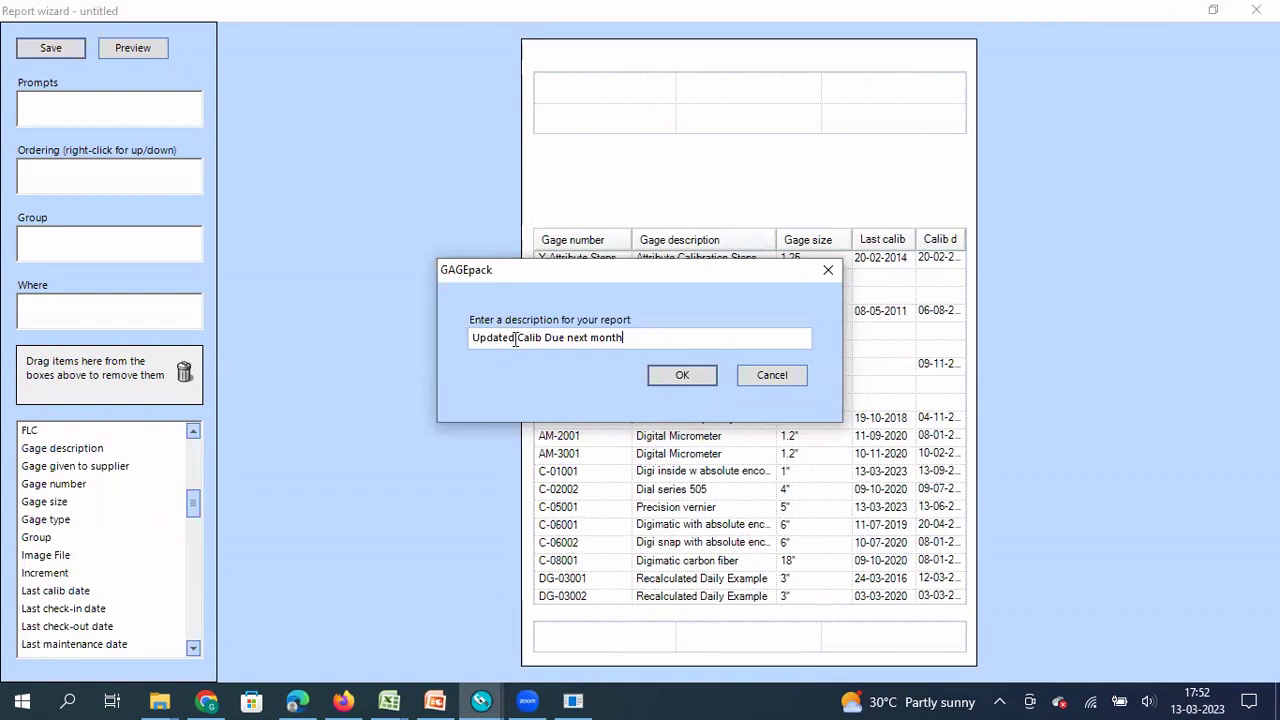
pyautogui.click(669, 380)
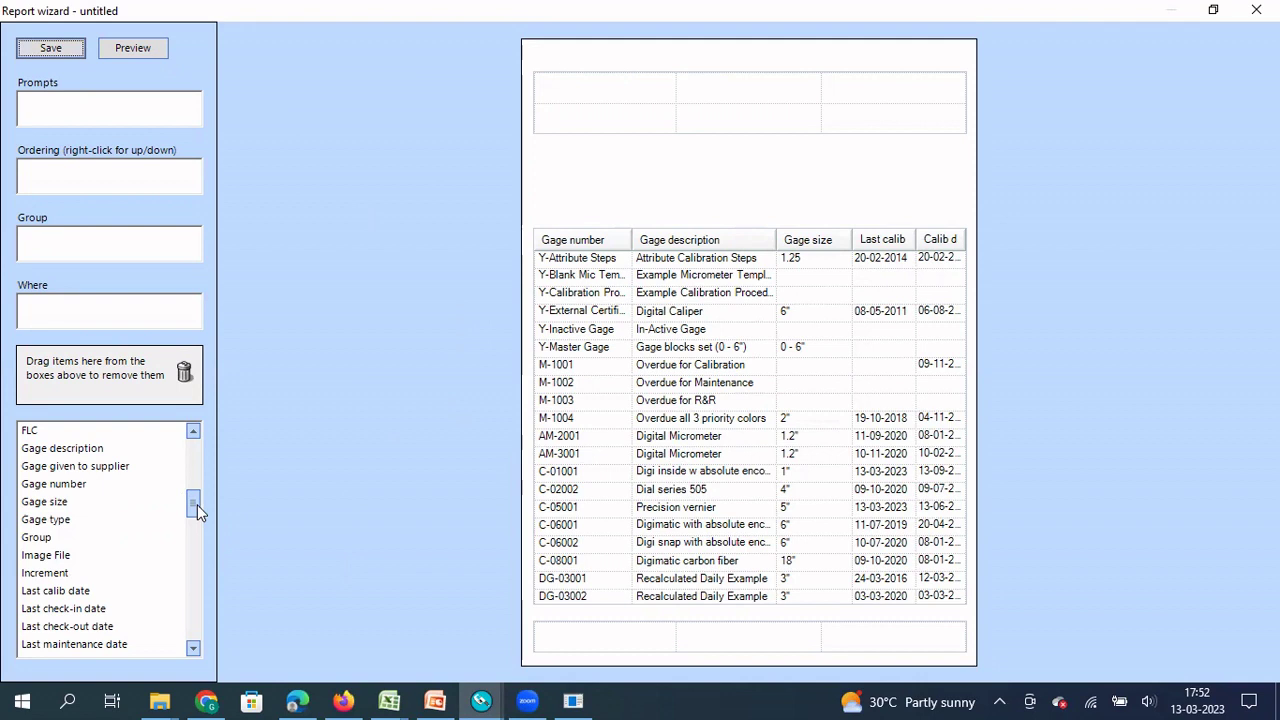
# - Add a Where criterion to the report requiring Active is equal to Yes
pyautogui.moveTo(193, 502); pyautogui.dragTo(195, 450)
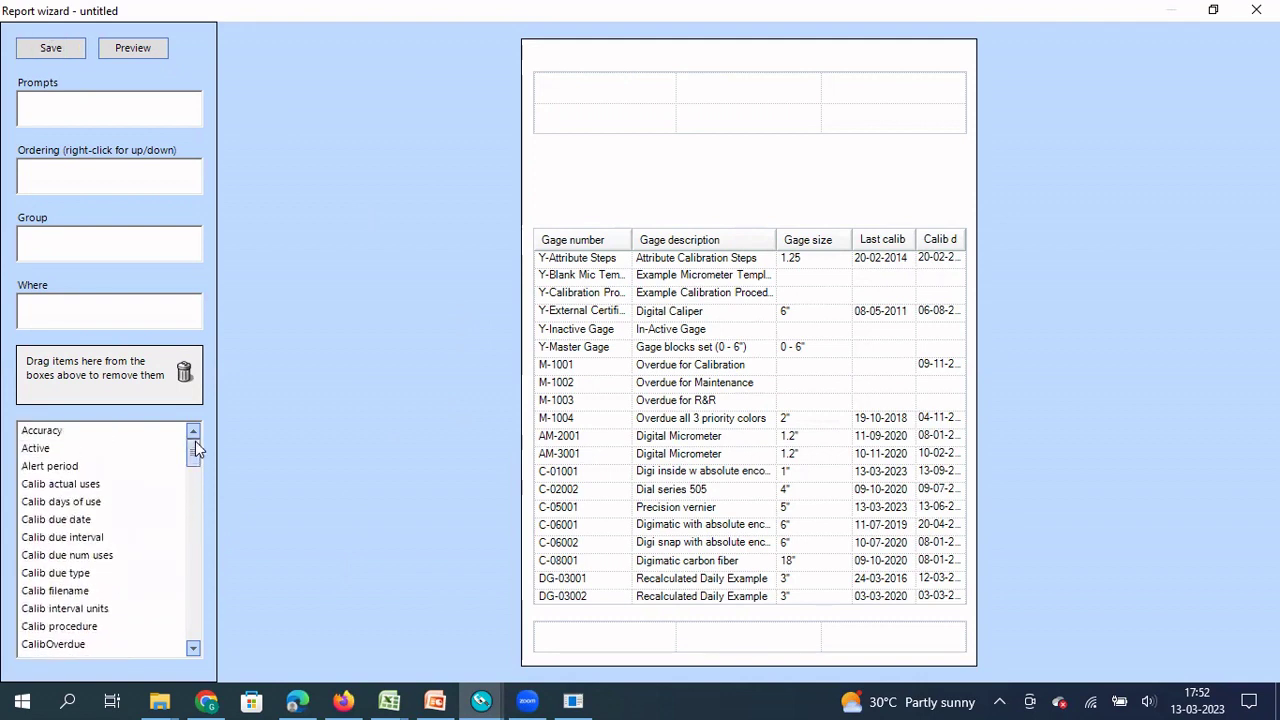
pyautogui.moveTo(41, 452); pyautogui.dragTo(58, 316)
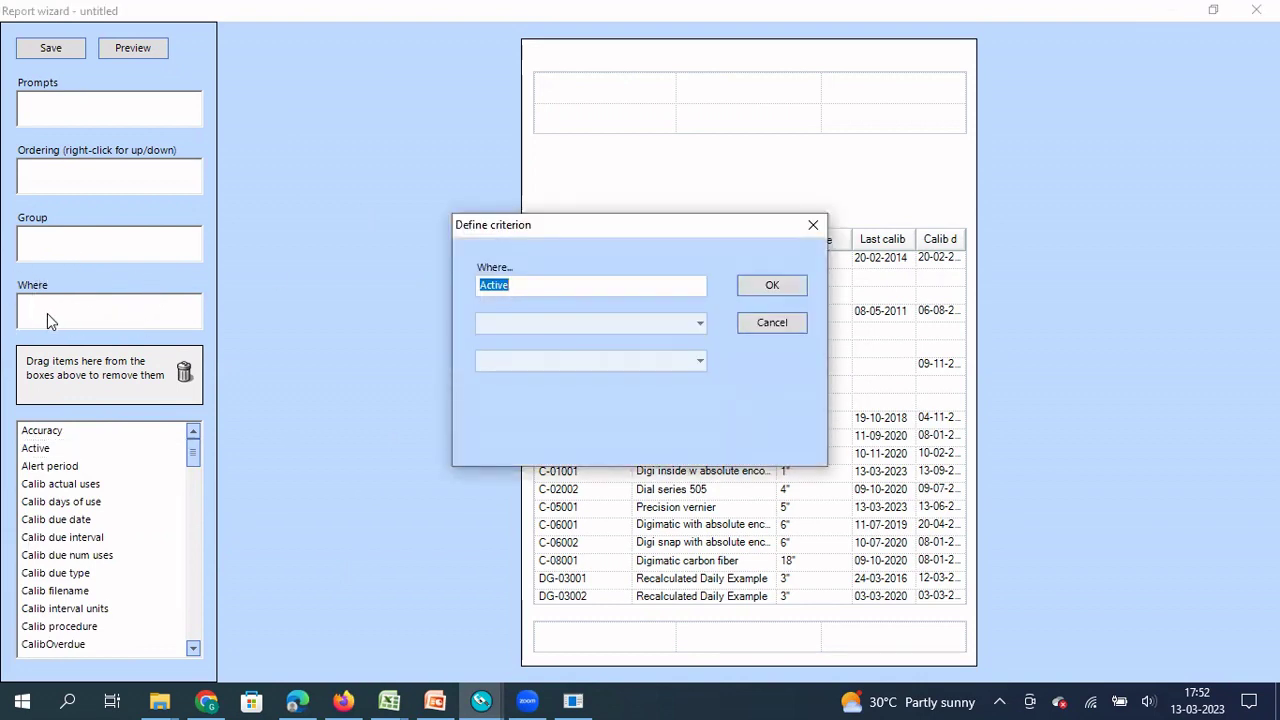
pyautogui.click(699, 322)
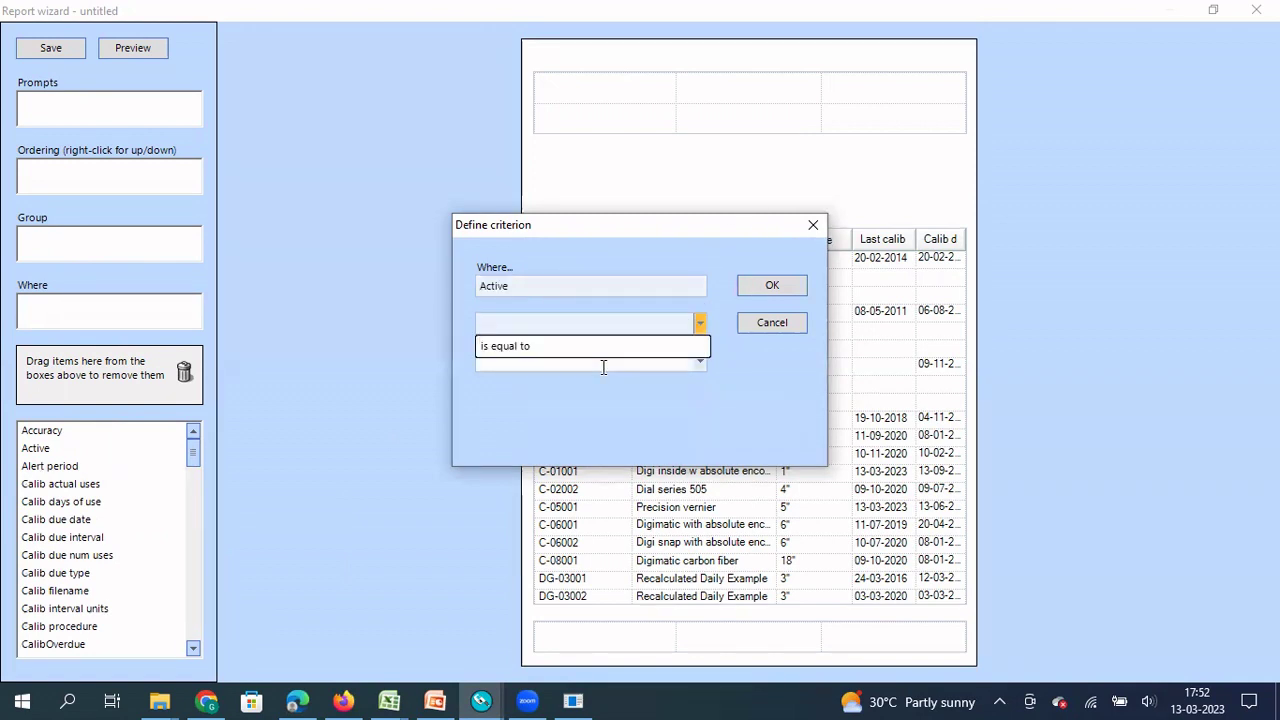
pyautogui.click(537, 350)
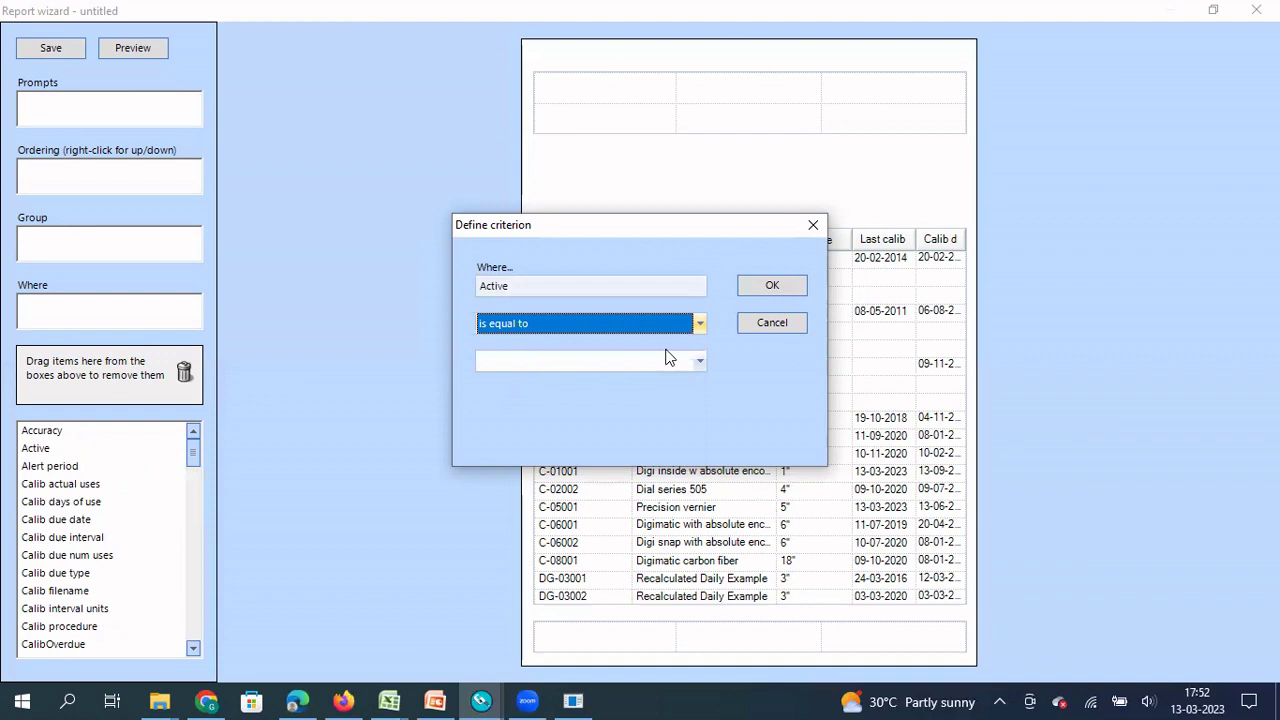
pyautogui.click(701, 362)
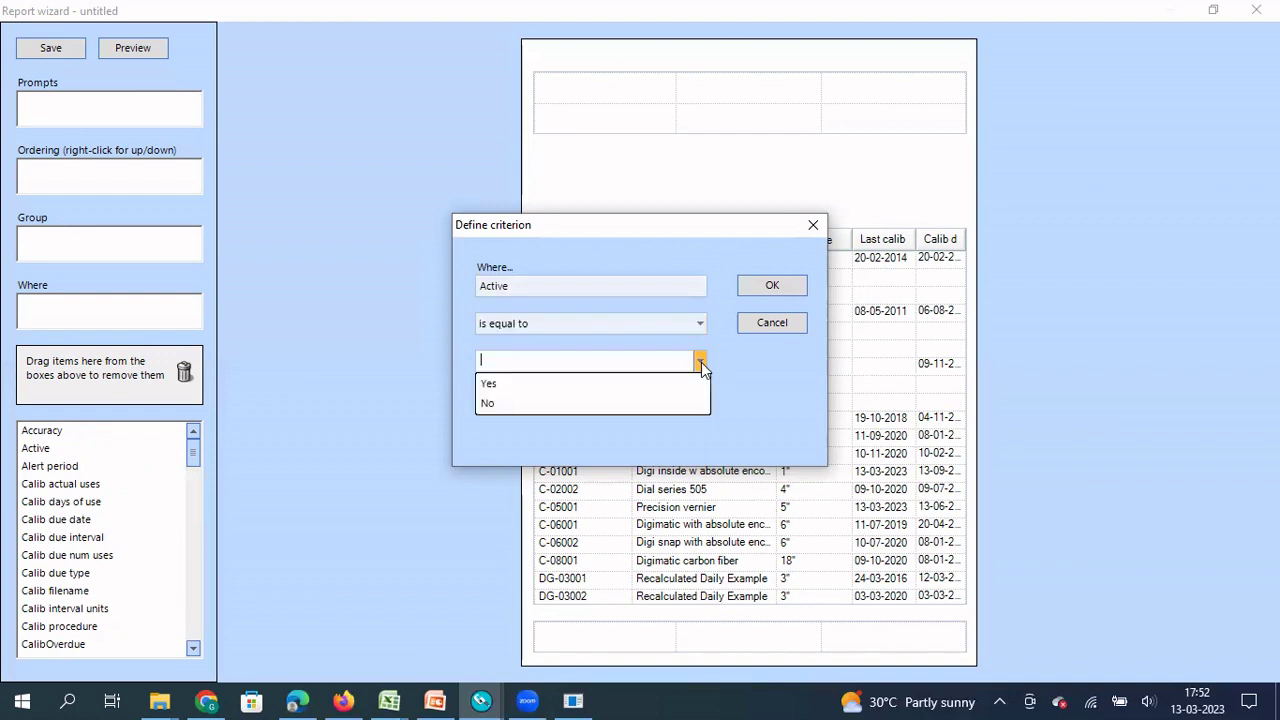
pyautogui.click(600, 386)
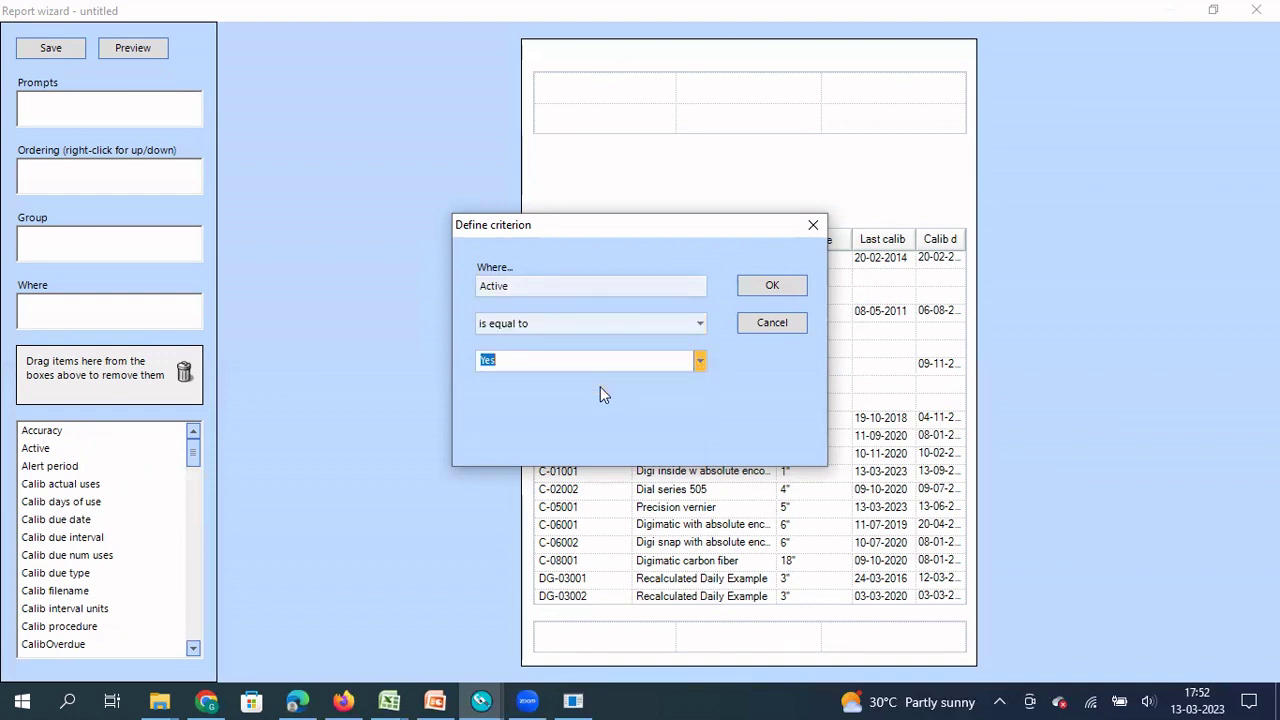
pyautogui.click(772, 286)
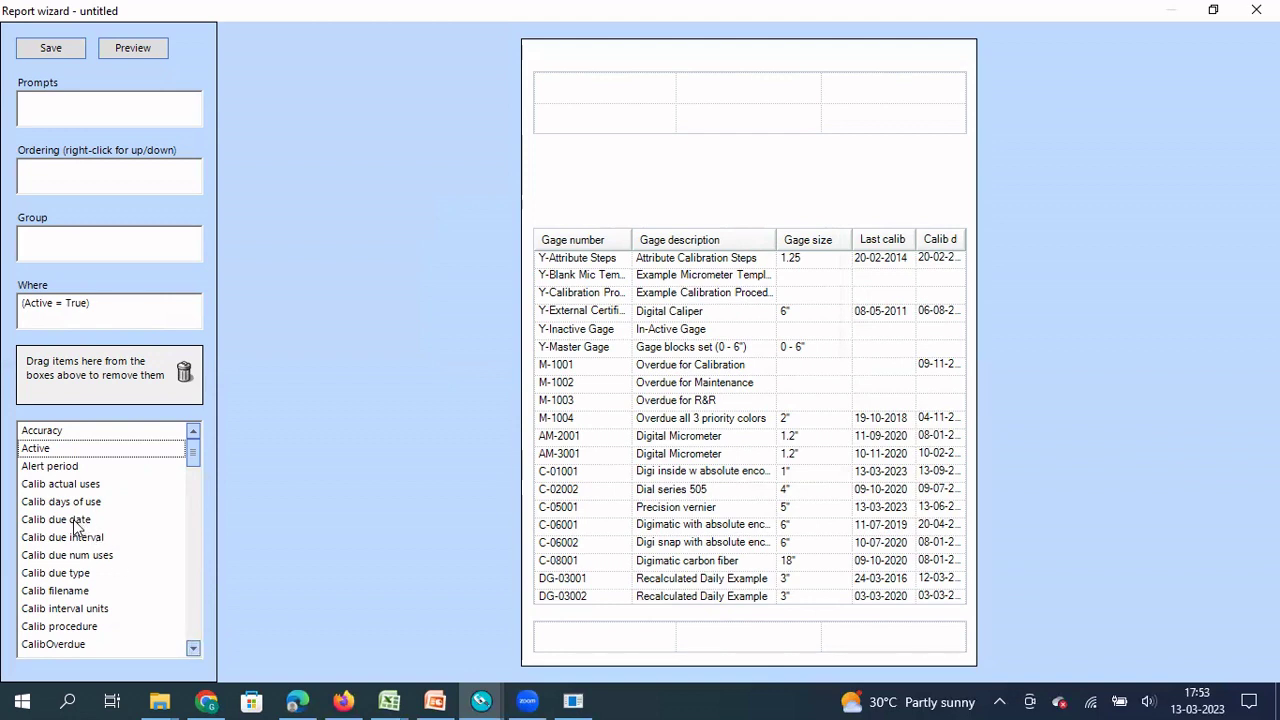
pyautogui.moveTo(77, 527); pyautogui.dragTo(88, 328)
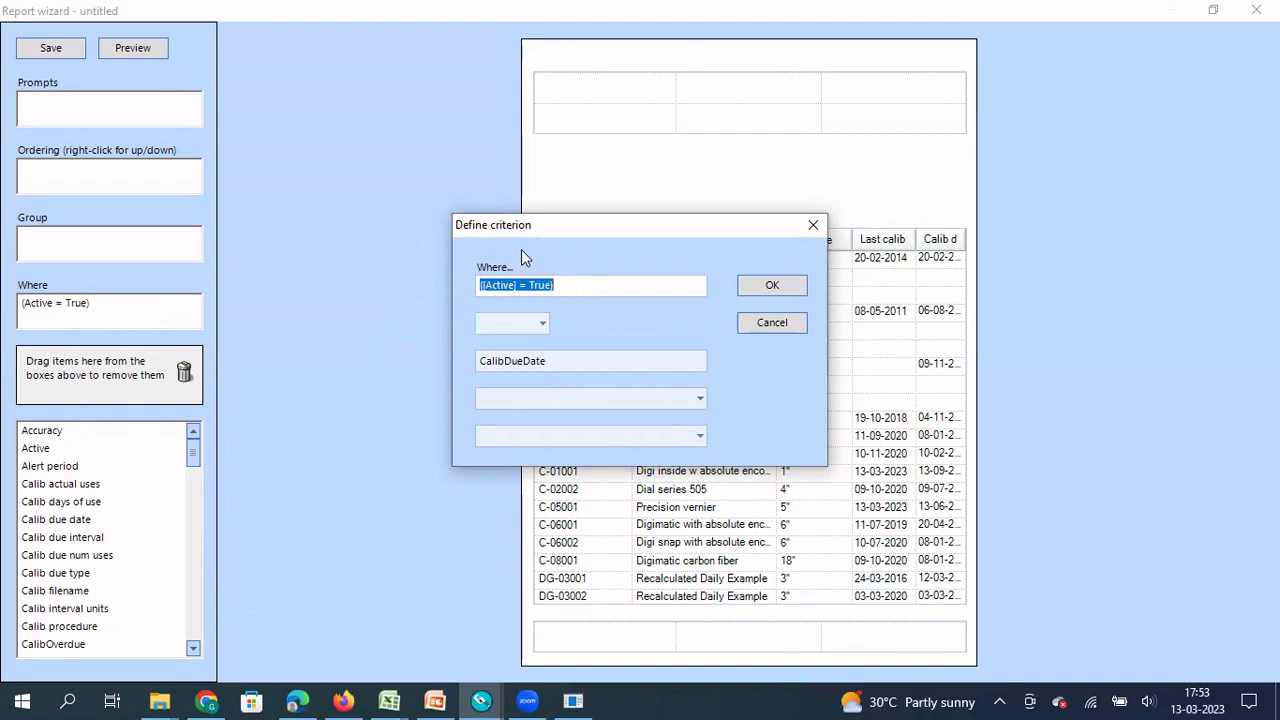
pyautogui.click(542, 324)
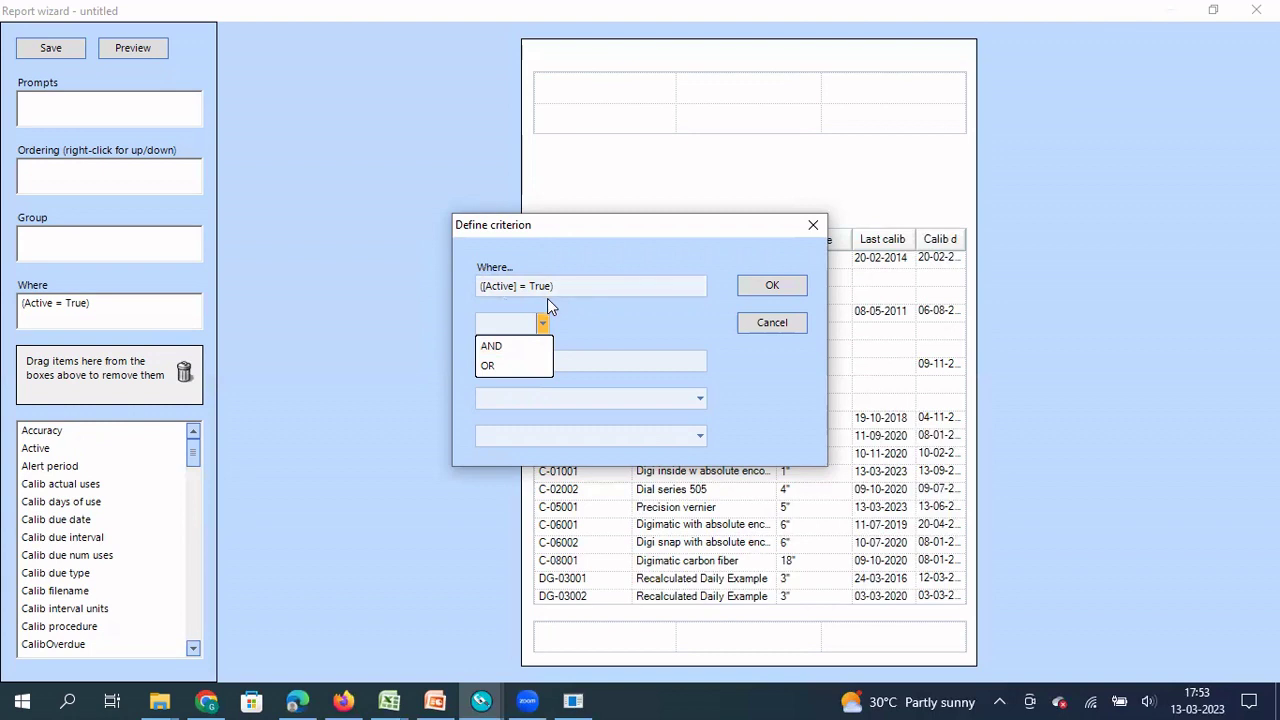
pyautogui.click(497, 348)
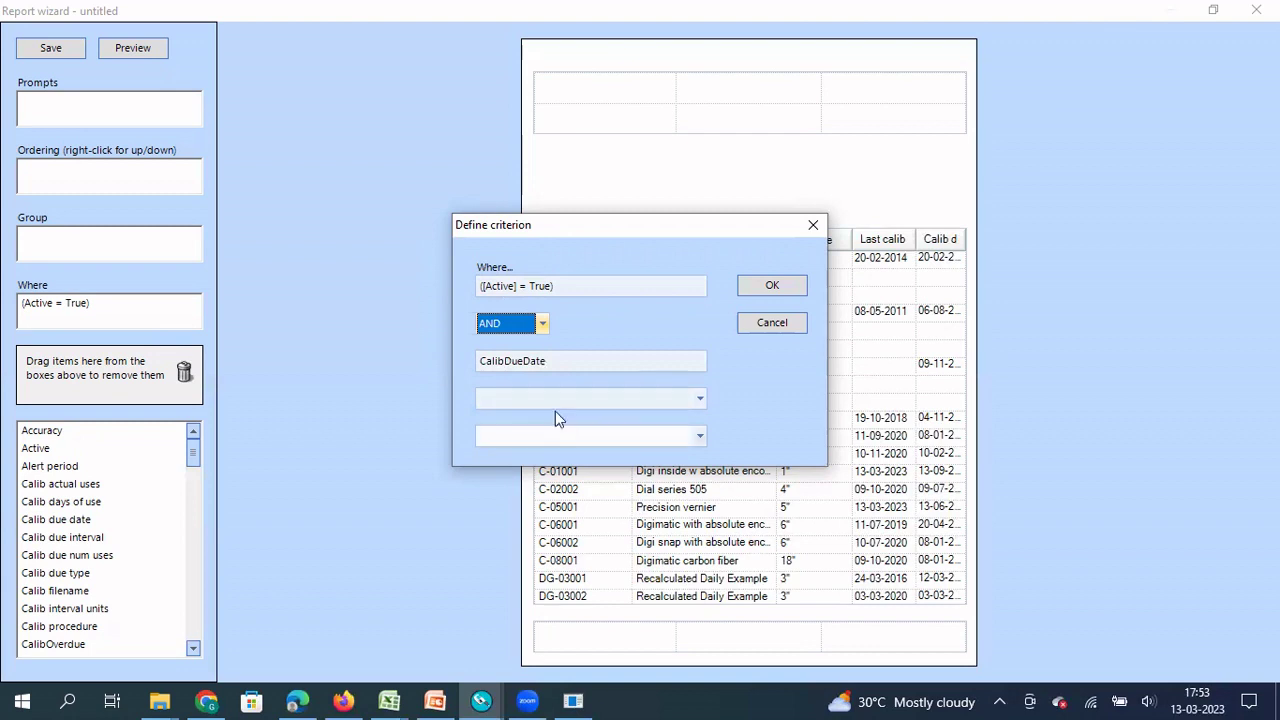
pyautogui.click(699, 398)
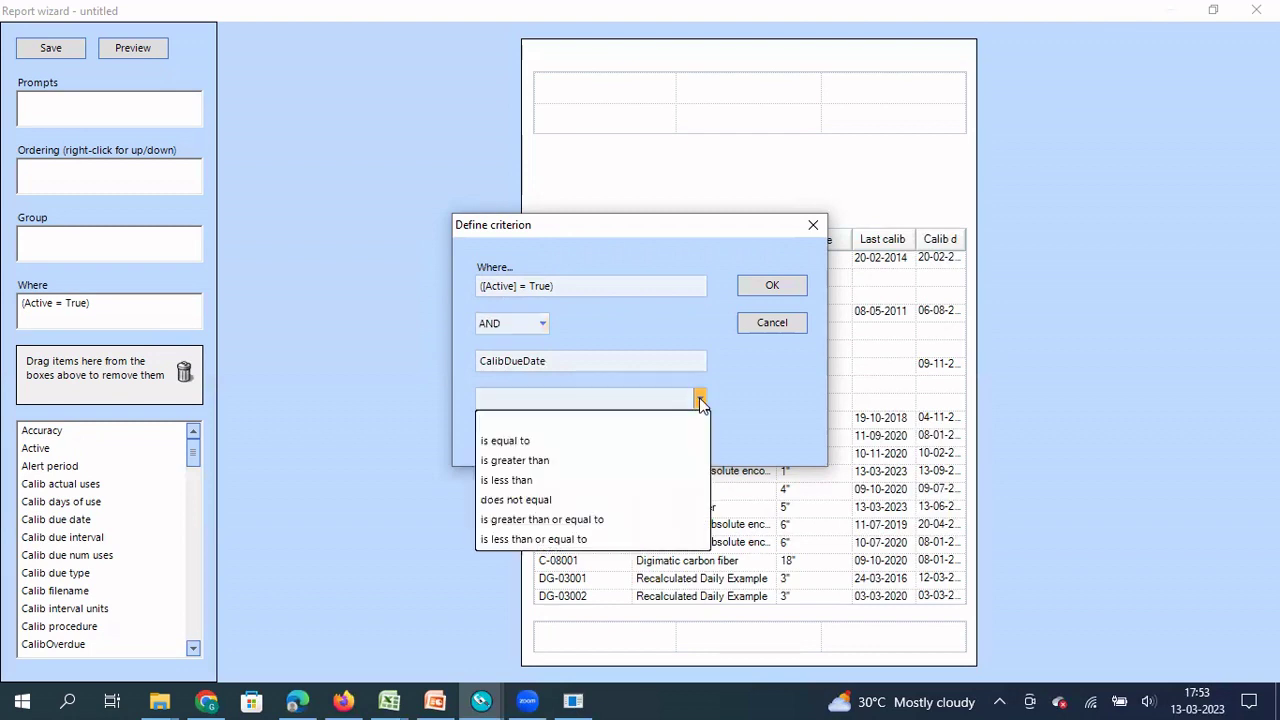
pyautogui.click(534, 442)
pyautogui.click(641, 440)
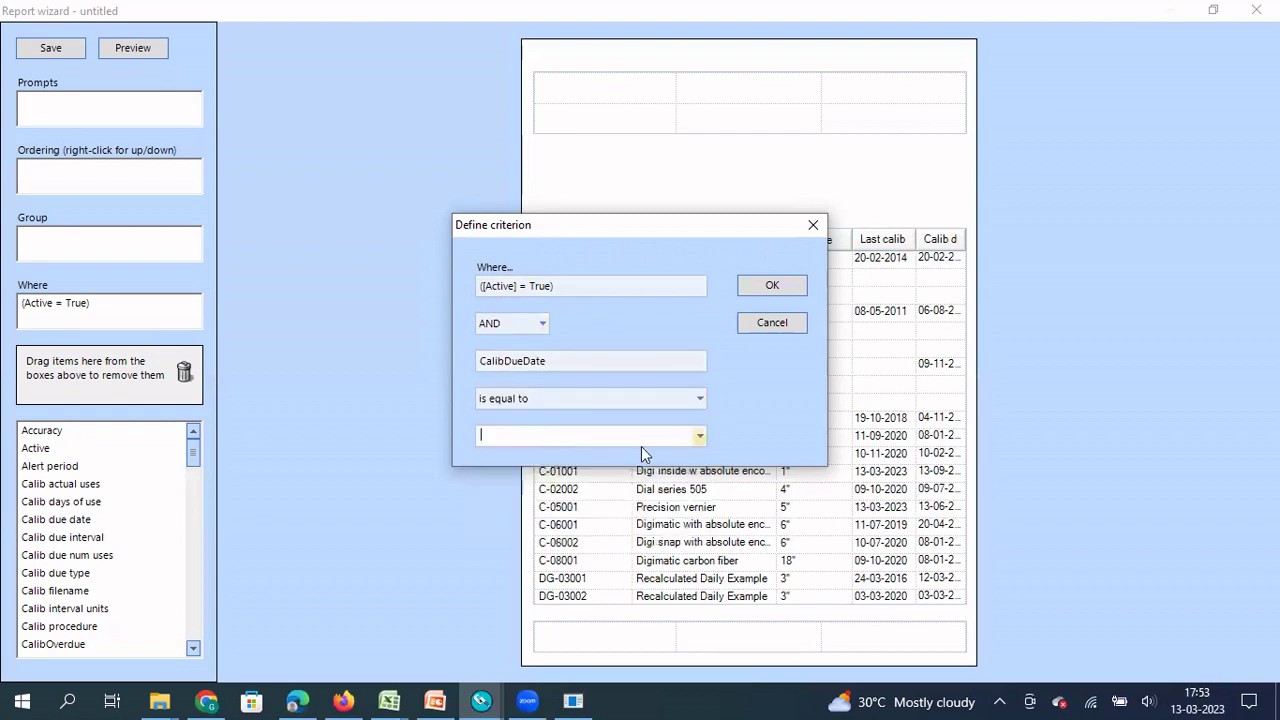
pyautogui.click(699, 435)
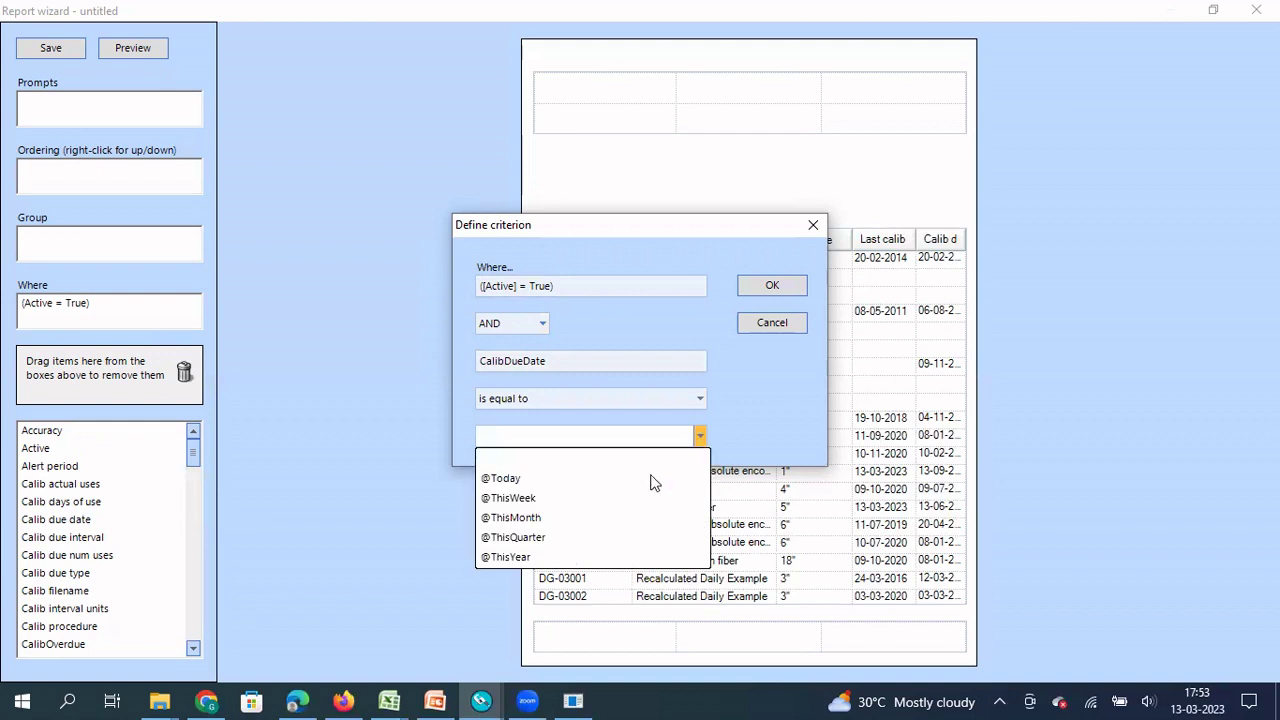
pyautogui.click(516, 517)
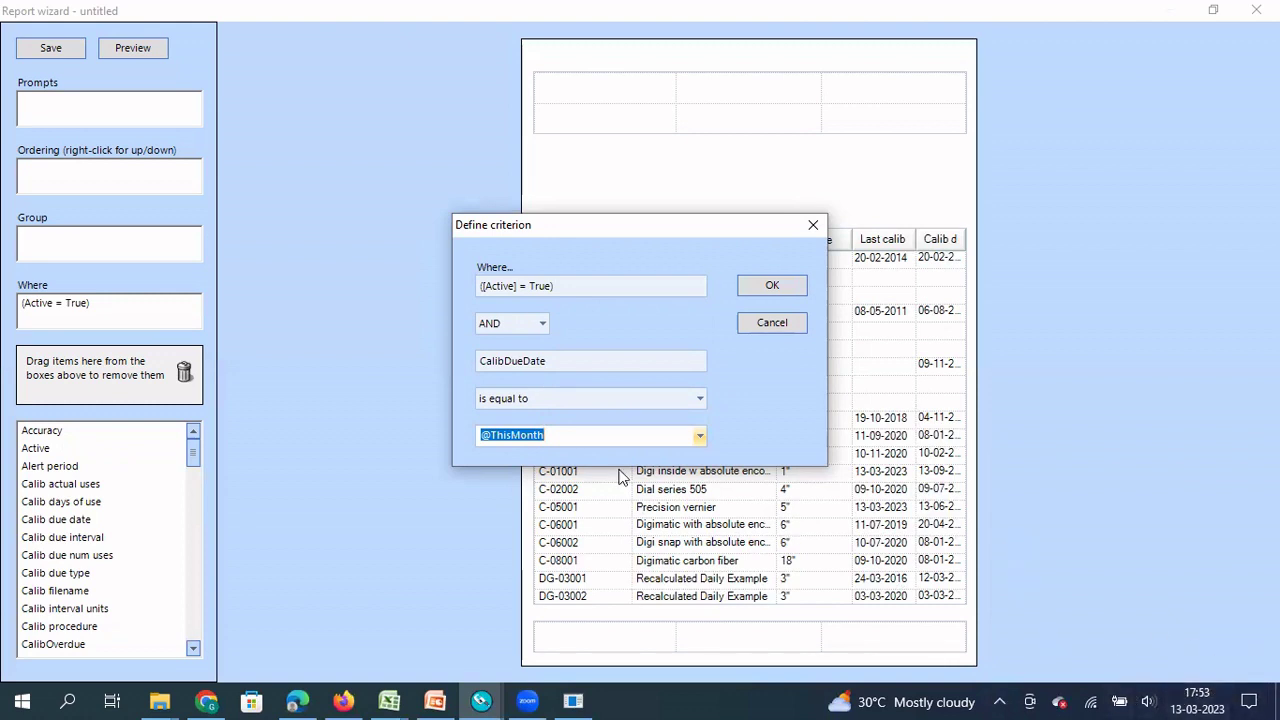
pyautogui.click(557, 435)
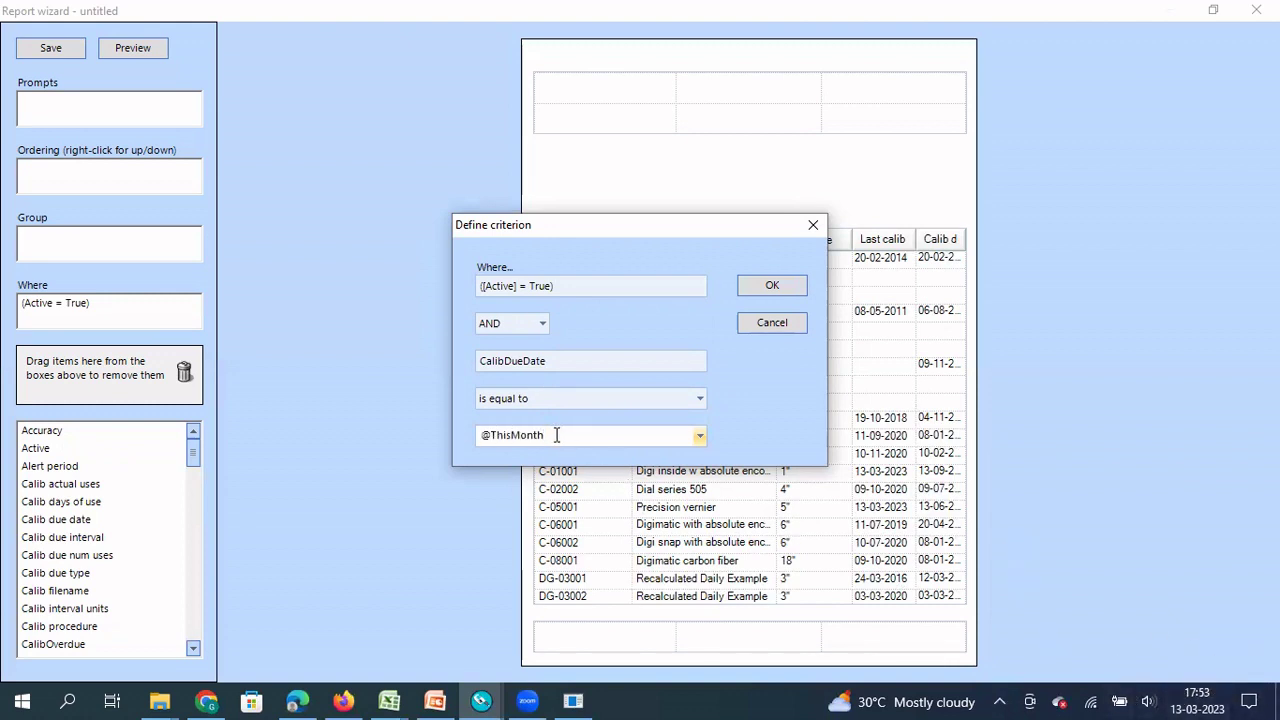
pyautogui.write('+1')
pyautogui.click(776, 286)
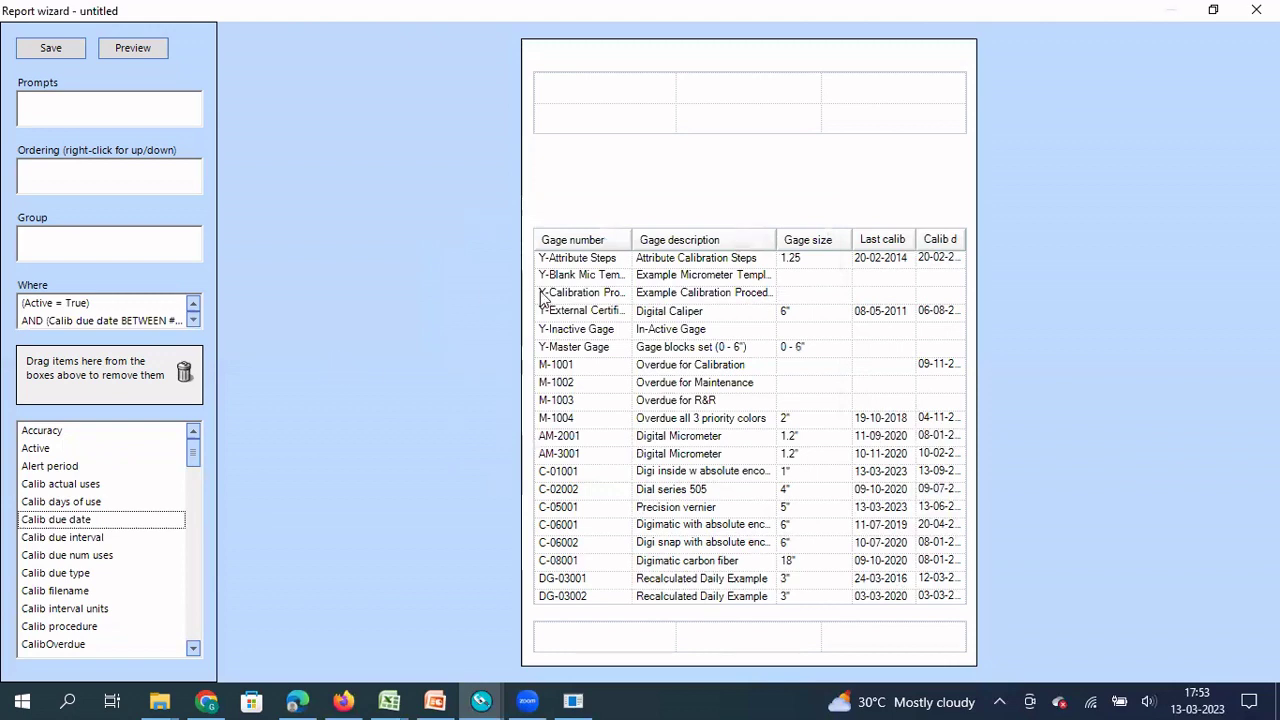
# - Preview the filtered report and save it as "Updated Calib Due next month", returning to the reports list
pyautogui.click(46, 50)
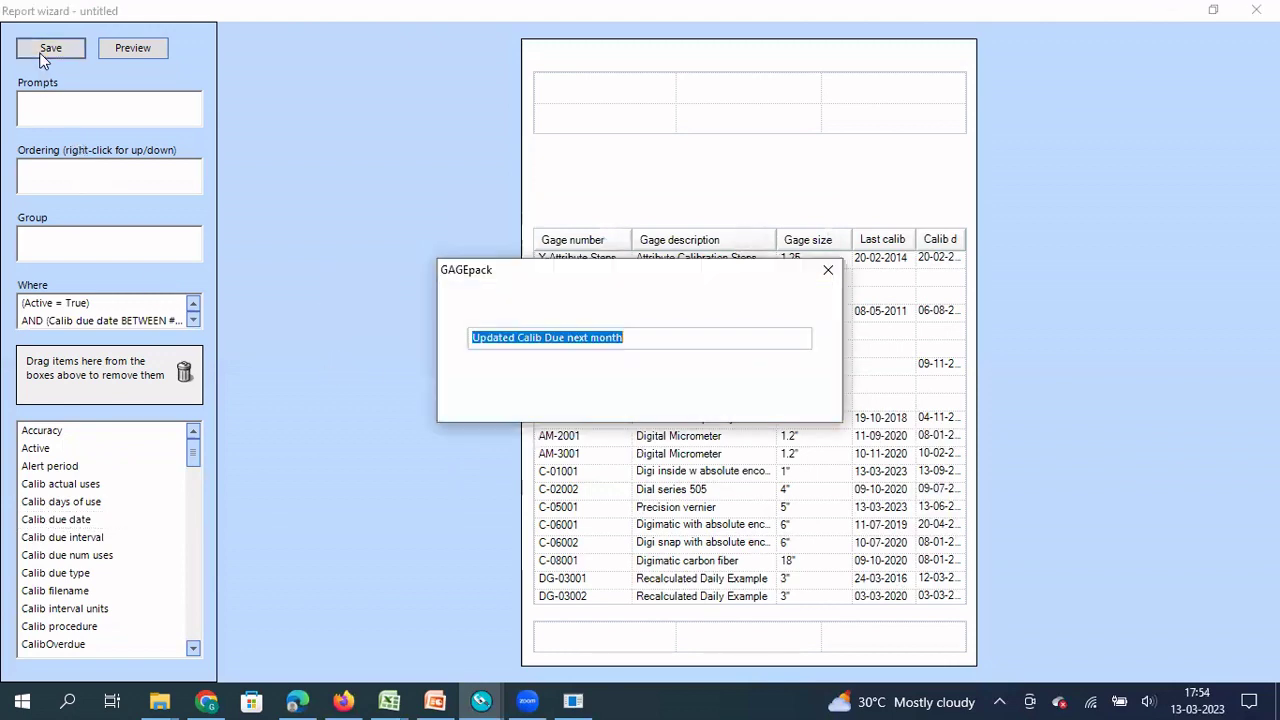
pyautogui.click(690, 377)
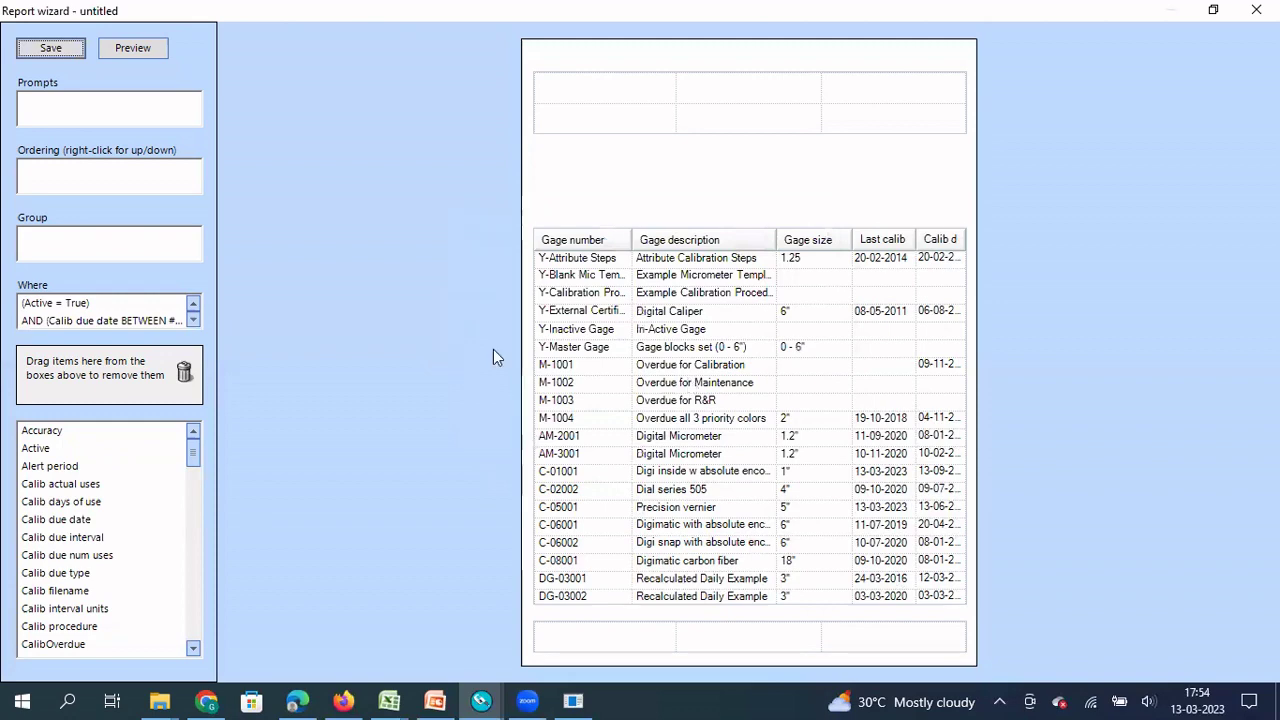
pyautogui.click(146, 47)
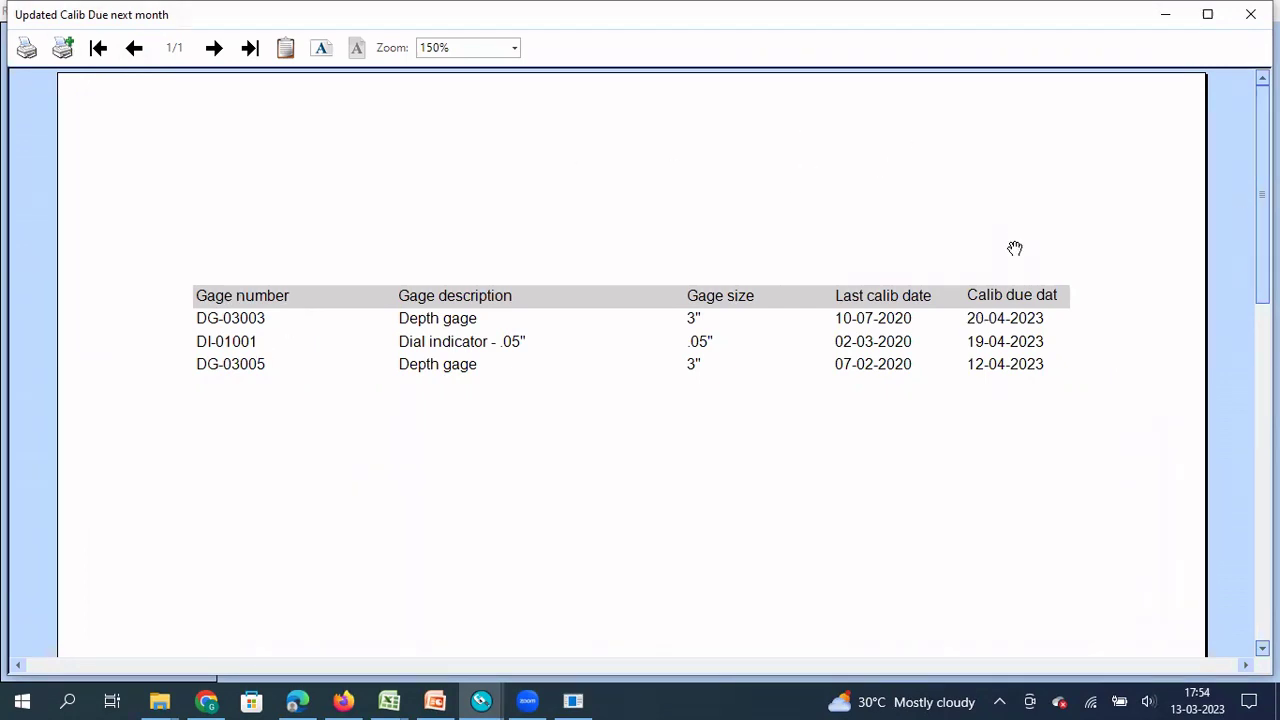
pyautogui.scroll(-3, 632, 360)
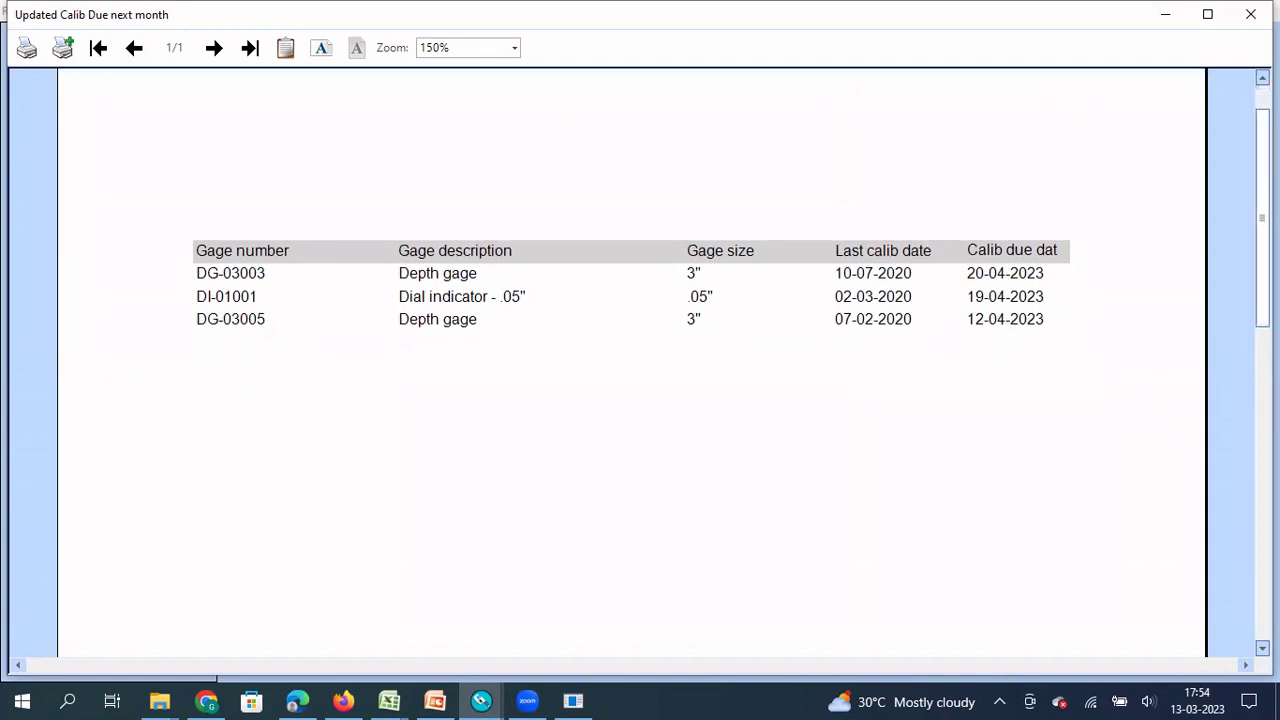
pyautogui.scroll(3, 632, 360)
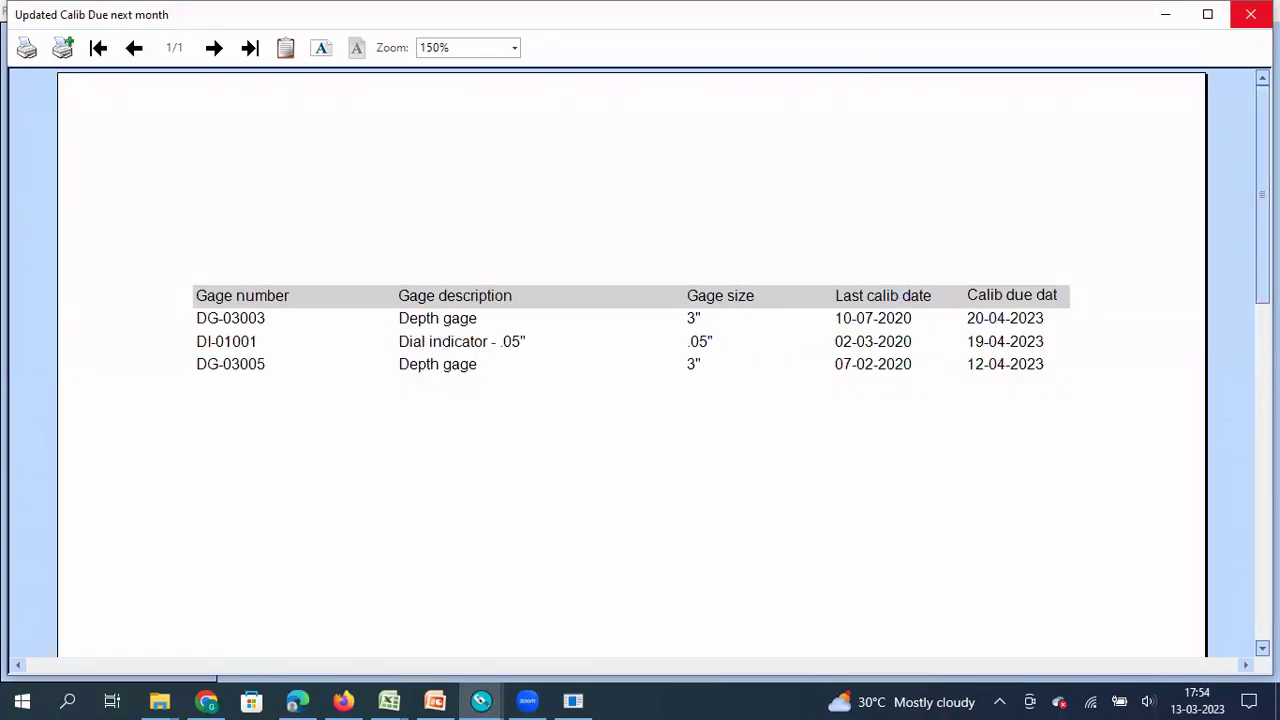
pyautogui.click(1250, 14)
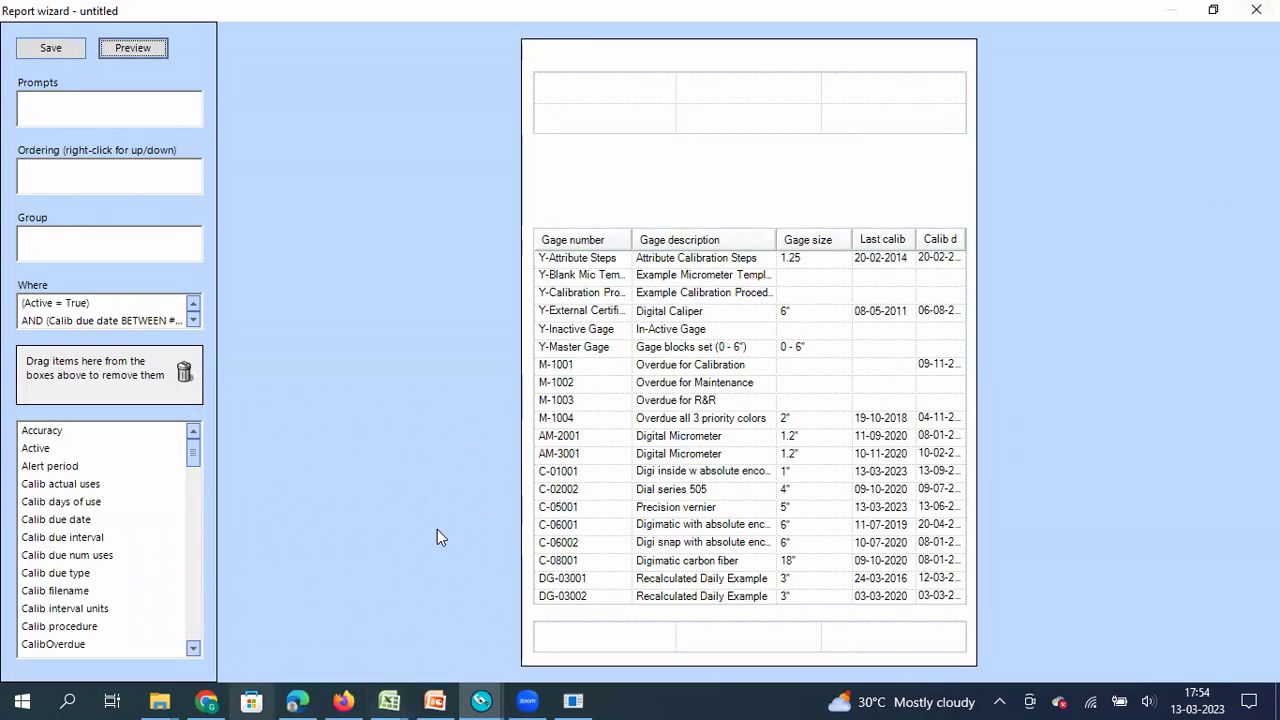
pyautogui.click(48, 49)
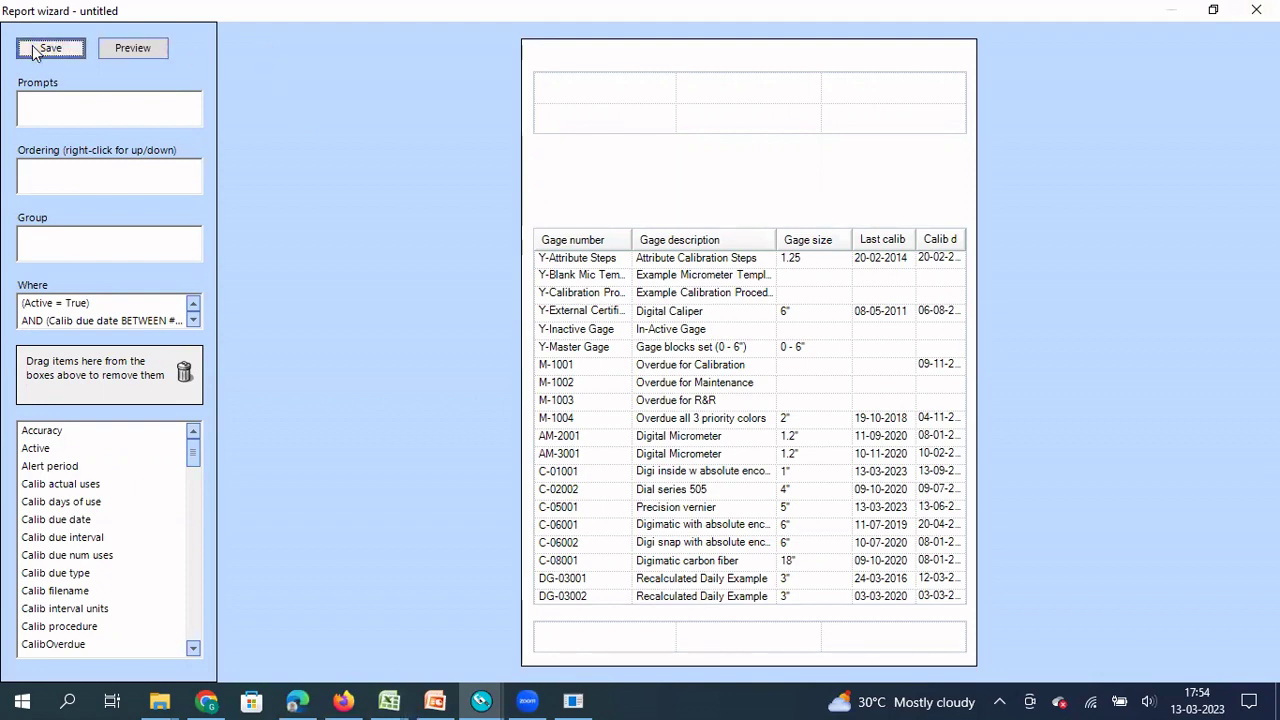
pyautogui.click(684, 375)
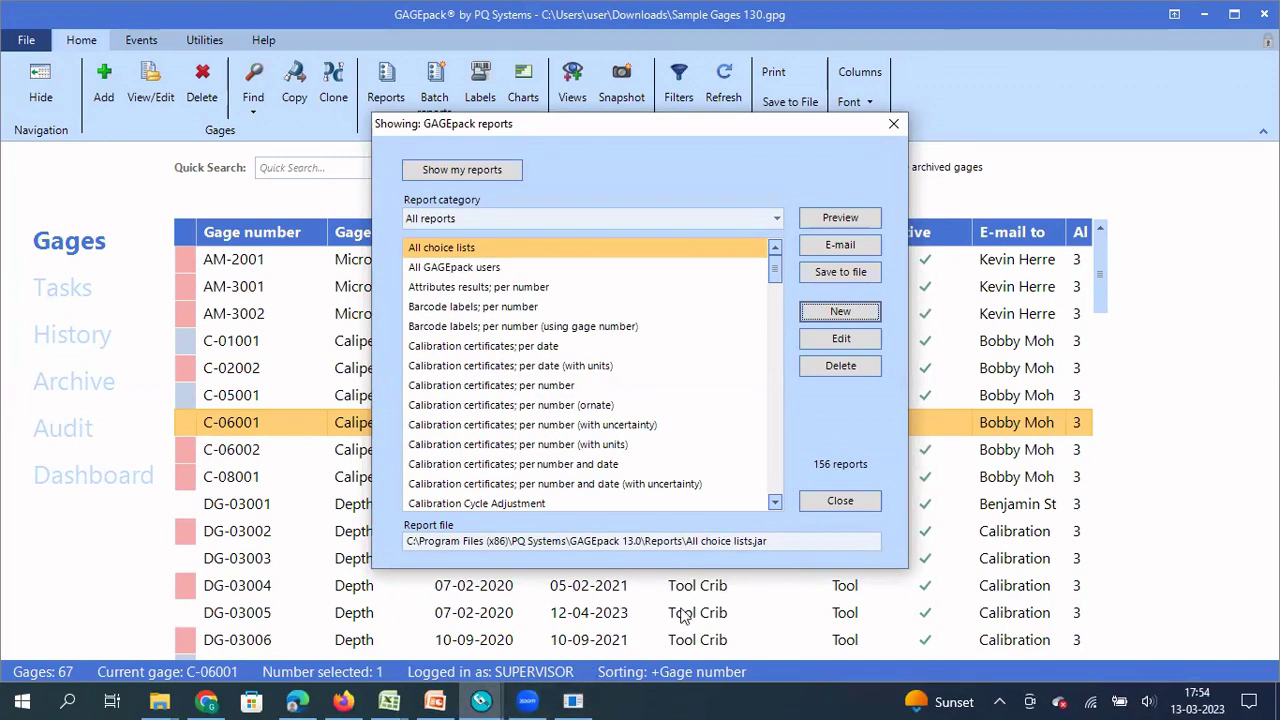
# - Open the definition file of the standard "Due for calibration; next month" report for editing
pyautogui.click(773, 502)
pyautogui.moveTo(773, 502); pyautogui.dragTo(771, 503)
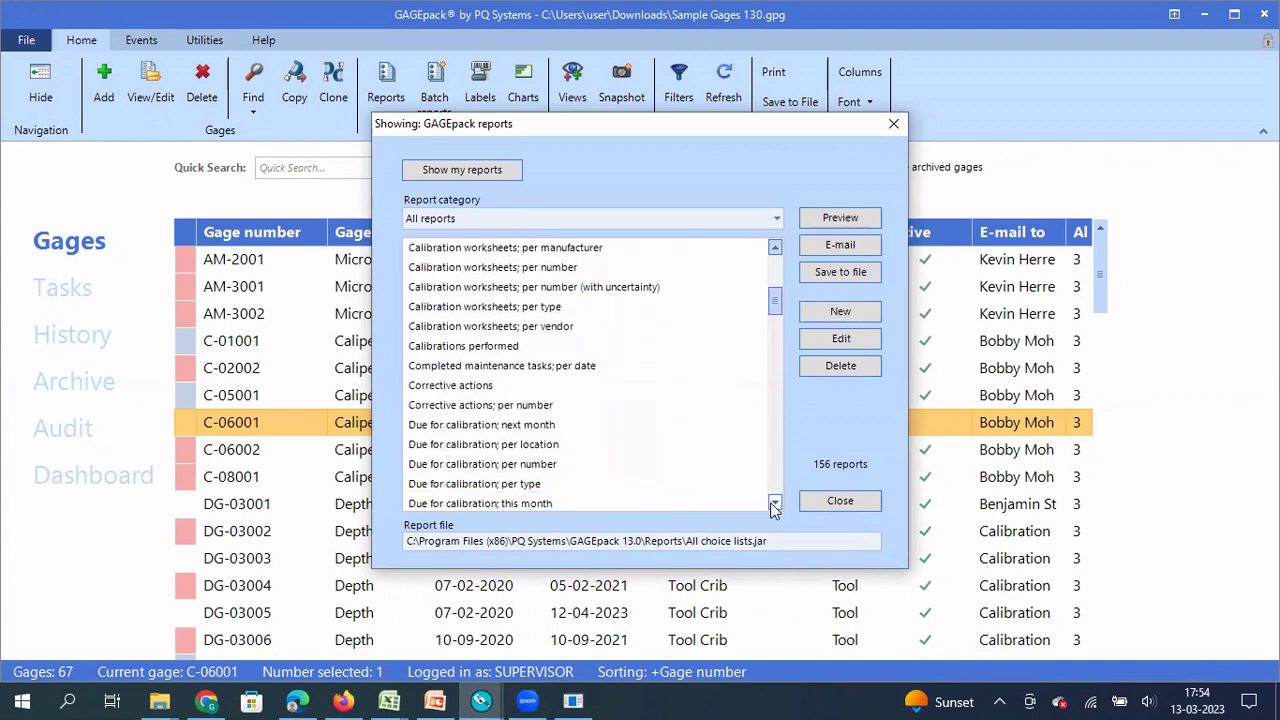
pyautogui.click(507, 426)
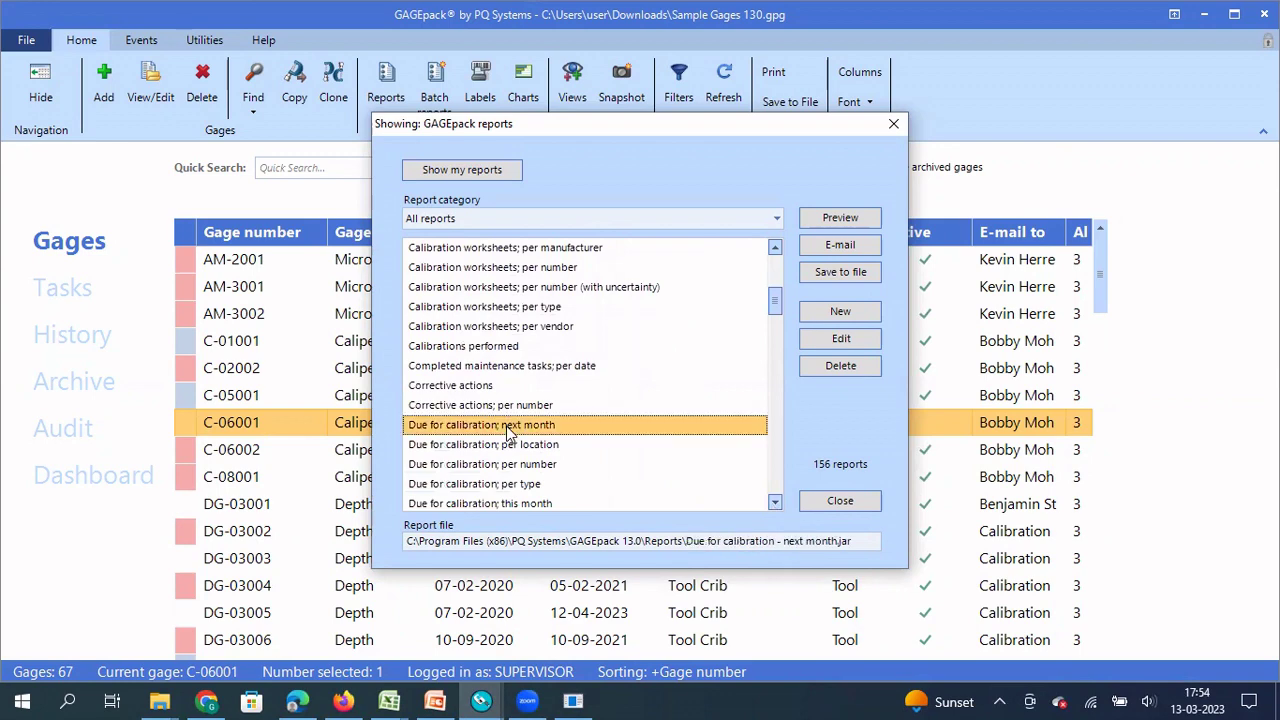
pyautogui.click(840, 339)
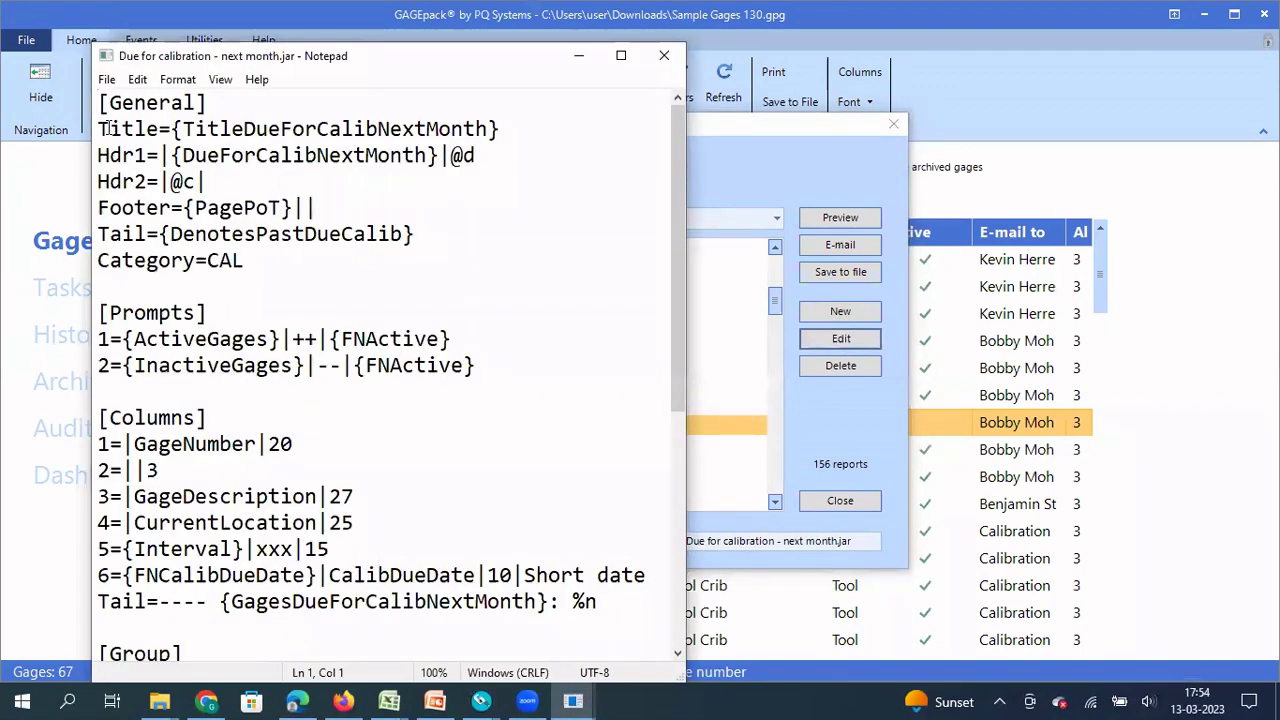
# - Select the [General] section from its heading through Category=CAL in the definition file, and return to the GAGEpack reports list
pyautogui.hotkey('shift', 'Down')
pyautogui.hotkey('shift', 'Down')
pyautogui.hotkey('shift', 'Down')
pyautogui.hotkey('shift', 'Down')
pyautogui.hotkey('shift', 'Down')
pyautogui.hotkey('shift', 'Down')
pyautogui.hotkey('shift', 'Down')
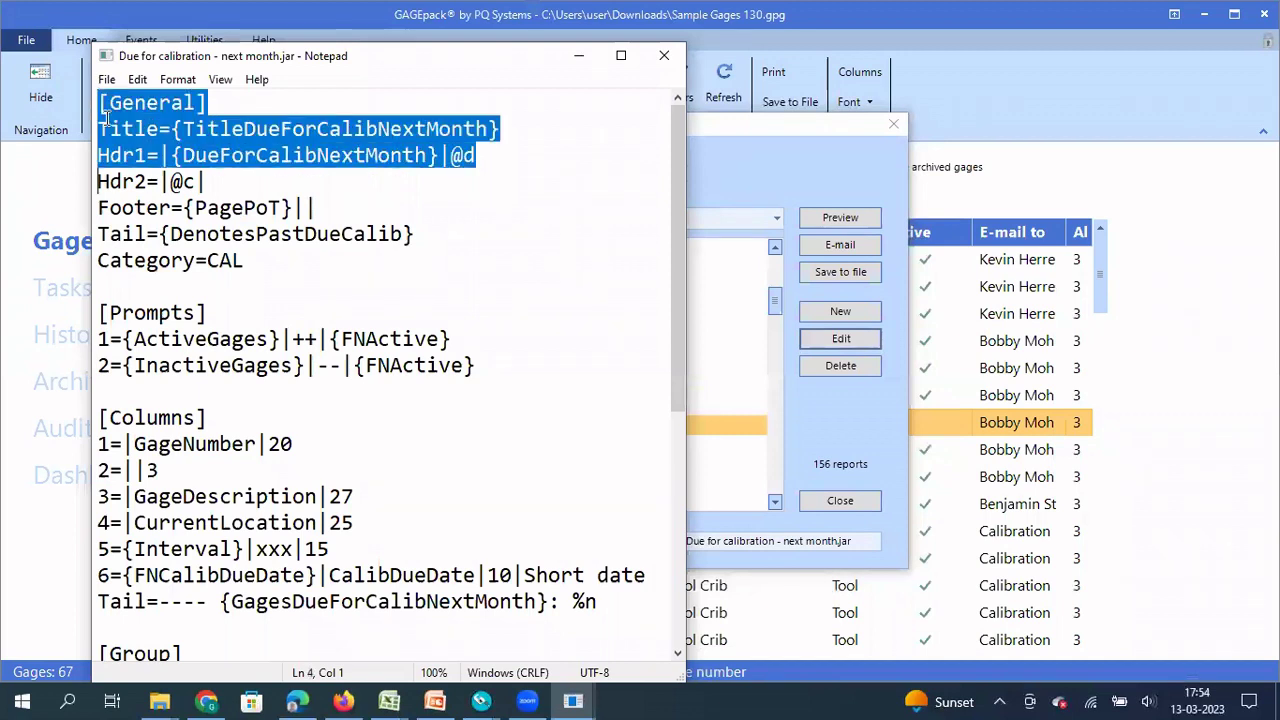
pyautogui.hotkey('shift', 'Left')
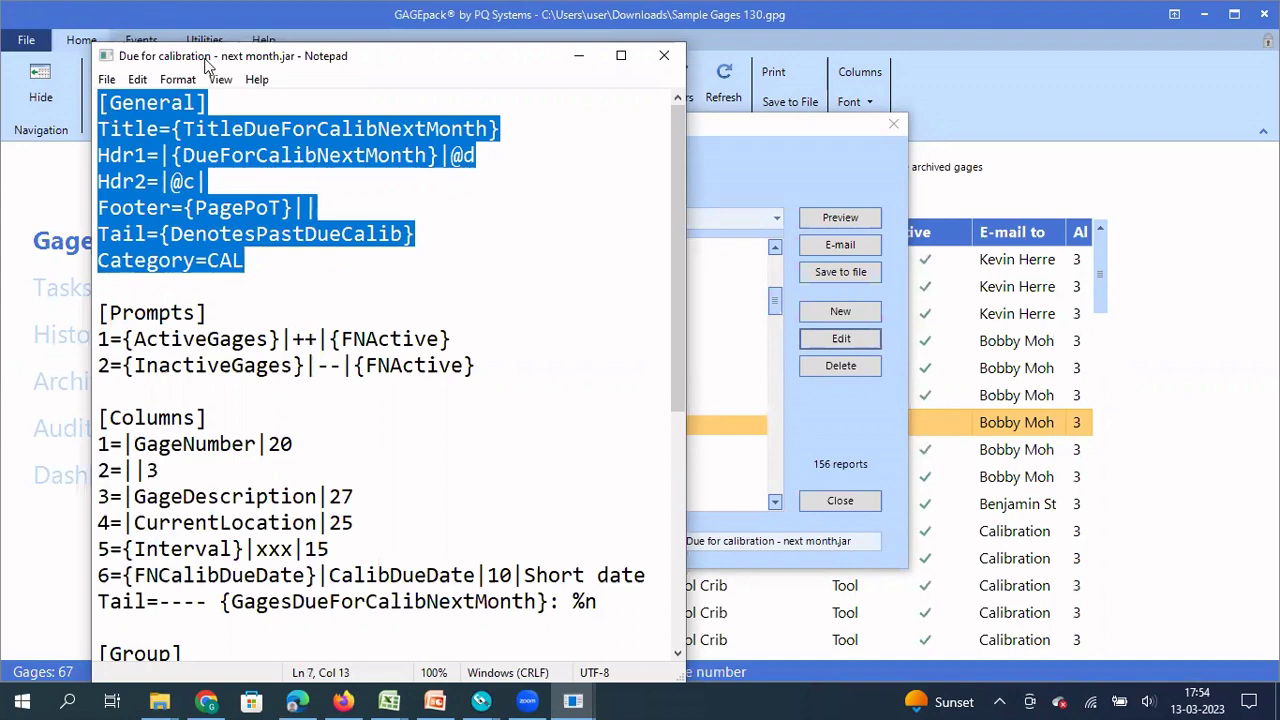
pyautogui.moveTo(206, 65); pyautogui.dragTo(115, 130)
pyautogui.click(573, 121)
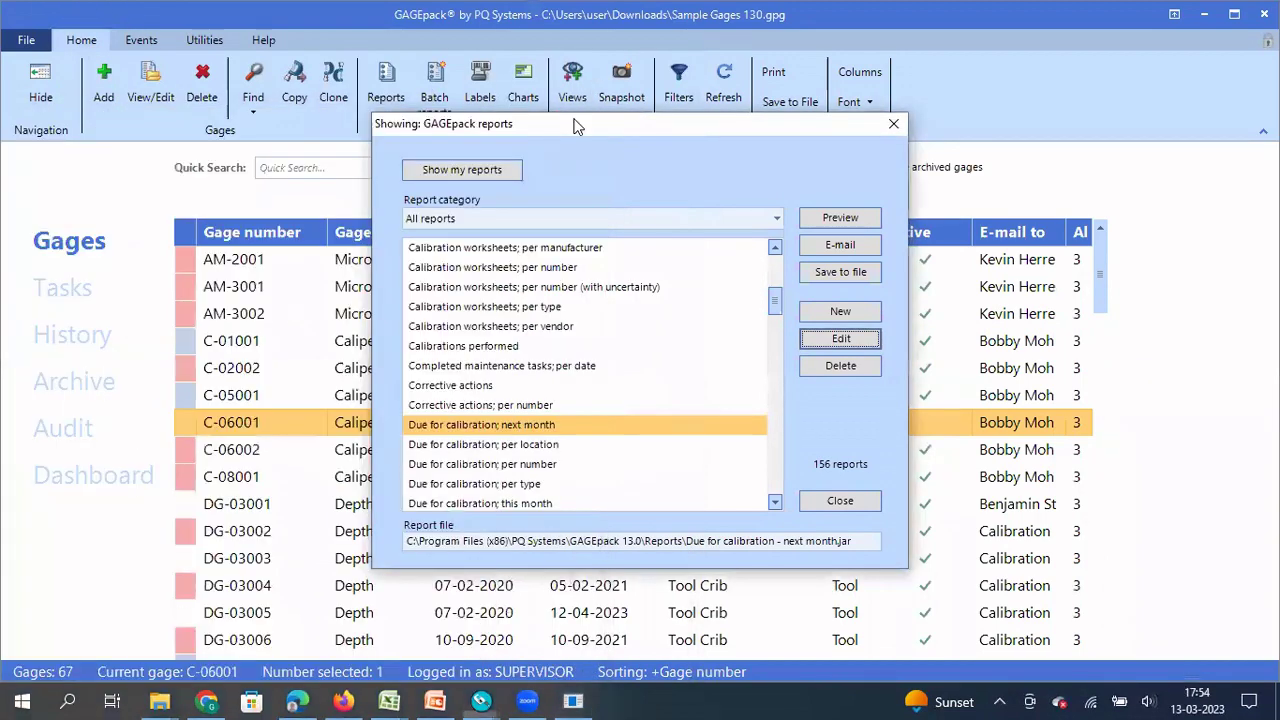
# - Restrict the report list to the User-defined category and select "Updated Calib Due next month"
pyautogui.click(624, 216)
pyautogui.click(476, 378)
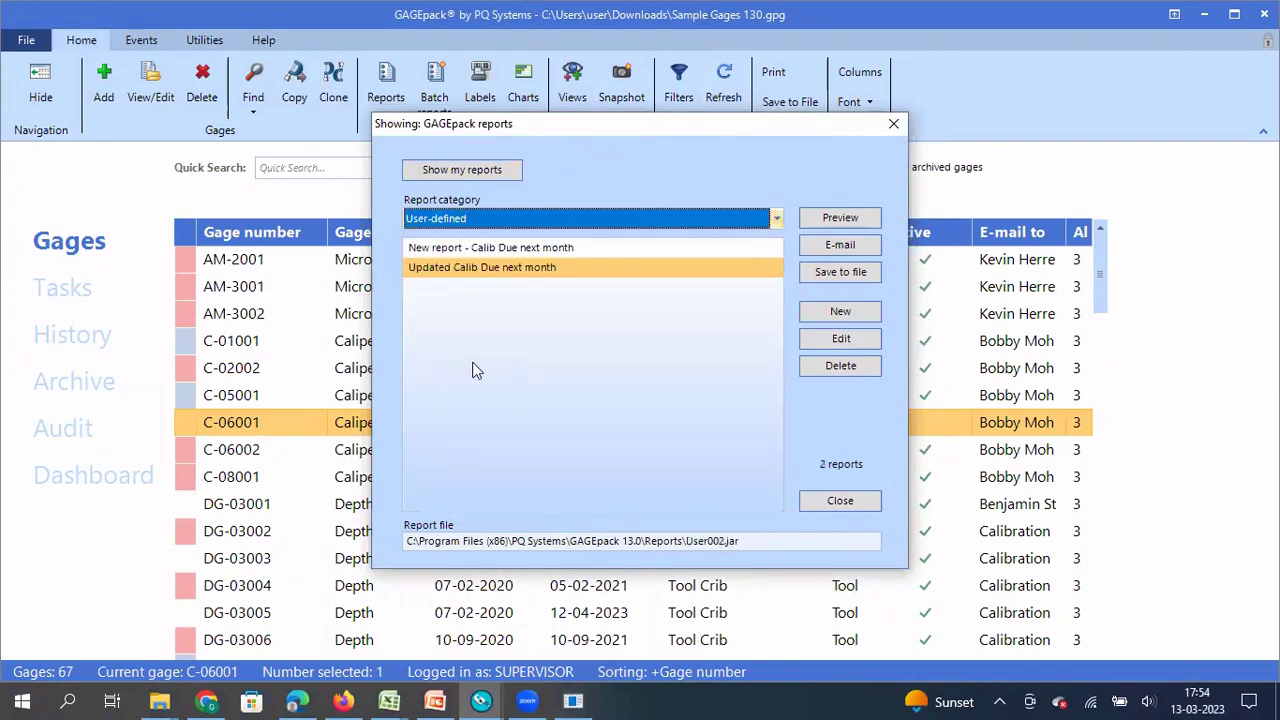
pyautogui.click(474, 311)
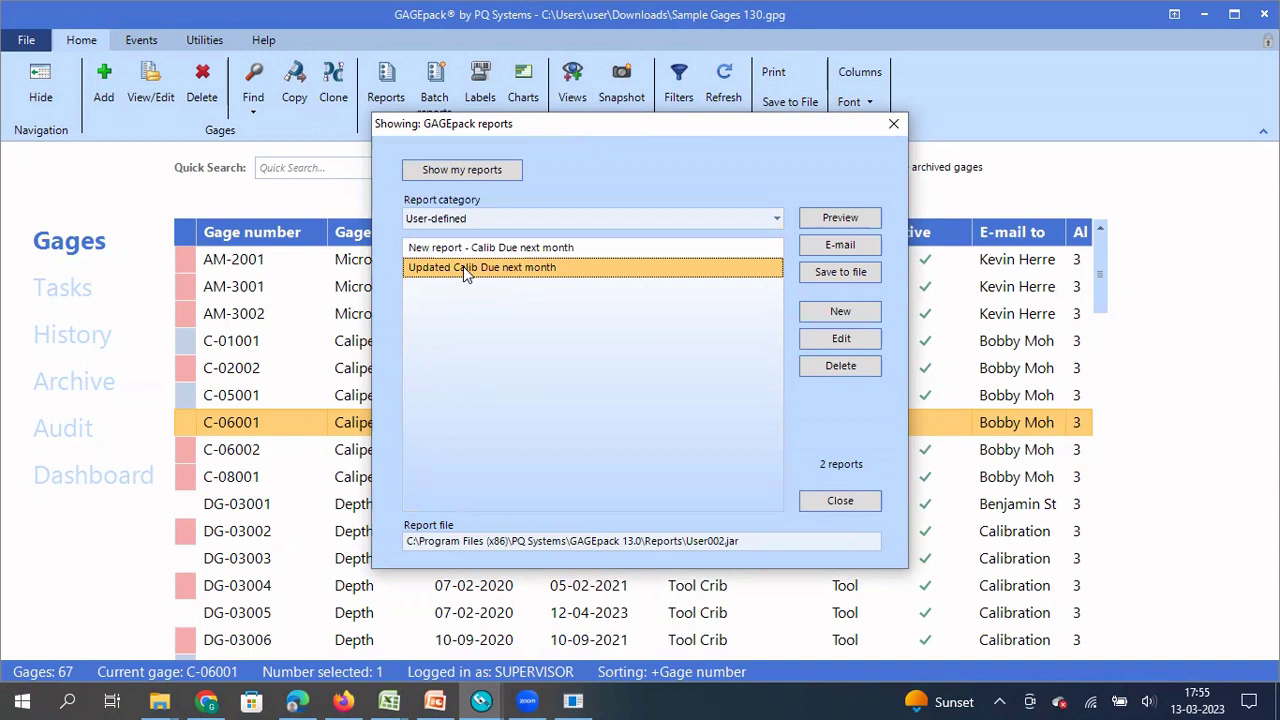
# - Open the "Updated Calib Due next month" report definition for editing in GAGEpack's regular text editor
pyautogui.click(842, 339)
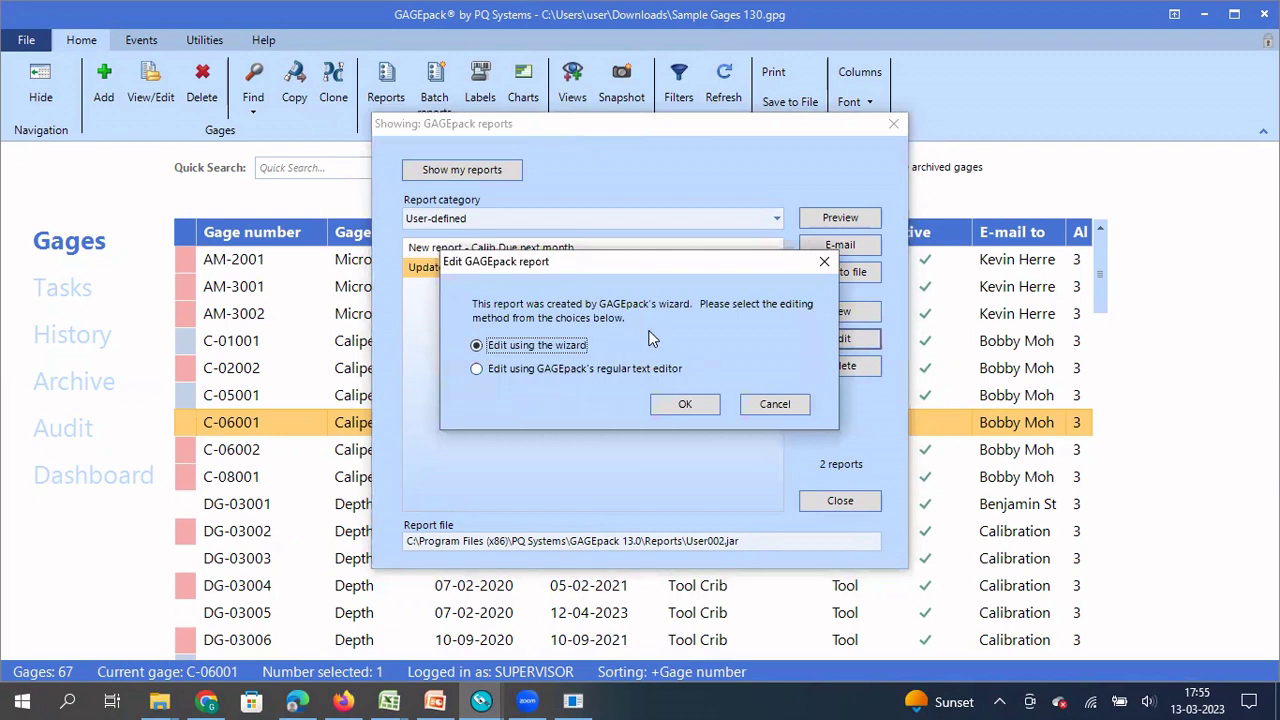
pyautogui.click(482, 370)
pyautogui.click(686, 404)
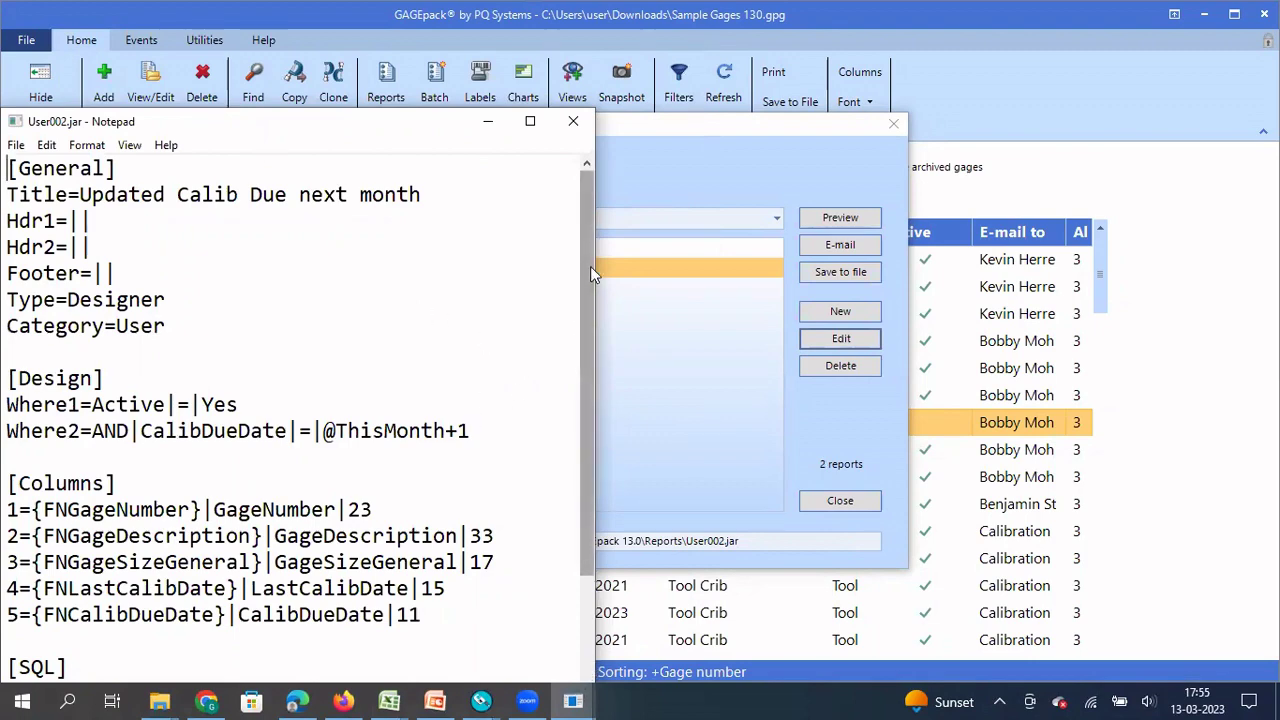
pyautogui.moveTo(587, 259); pyautogui.dragTo(607, 206)
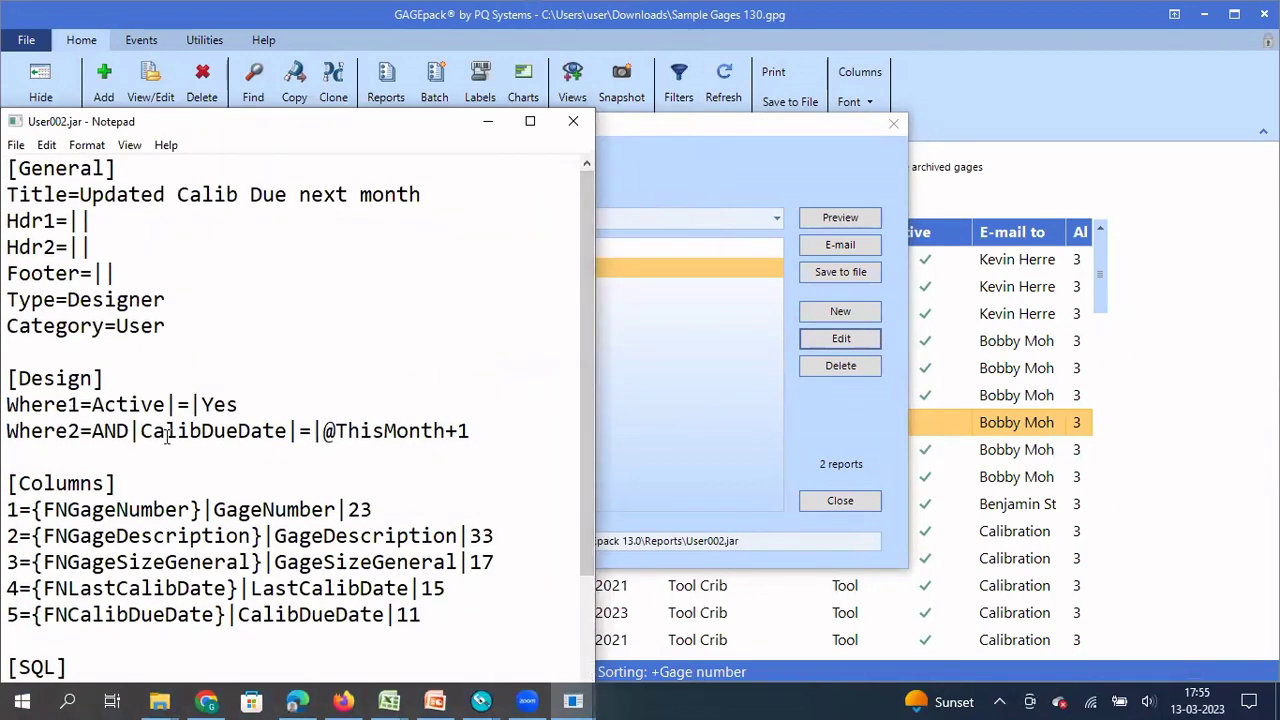
# - Replace the [General] section through Category=User with the section copied from the standard report, and save and close the definition file
pyautogui.hotkey('shift', 'Up')
pyautogui.hotkey('shift', 'Up')
pyautogui.hotkey('shift', 'Up')
pyautogui.hotkey('shift', 'Up')
pyautogui.hotkey('shift', 'Up')
pyautogui.hotkey('shift', 'Up')
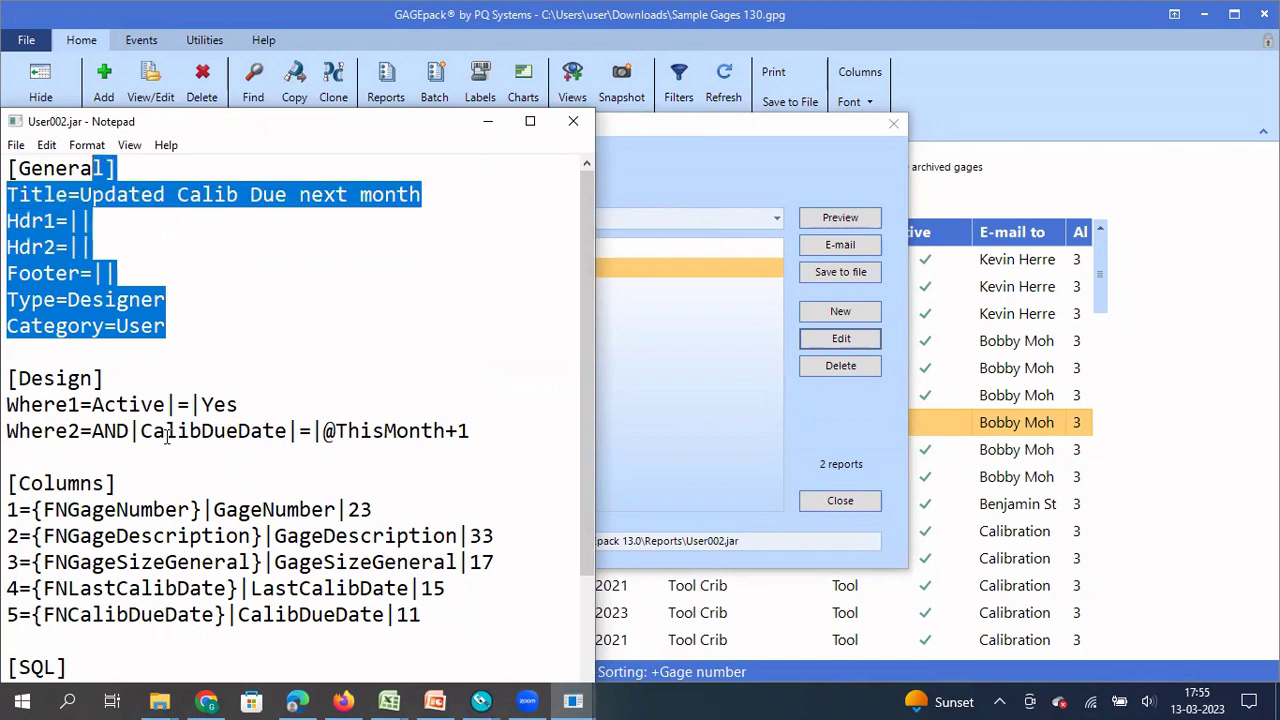
pyautogui.hotkey('shift', 'Home')
pyautogui.hotkey('ctrl', 'v')
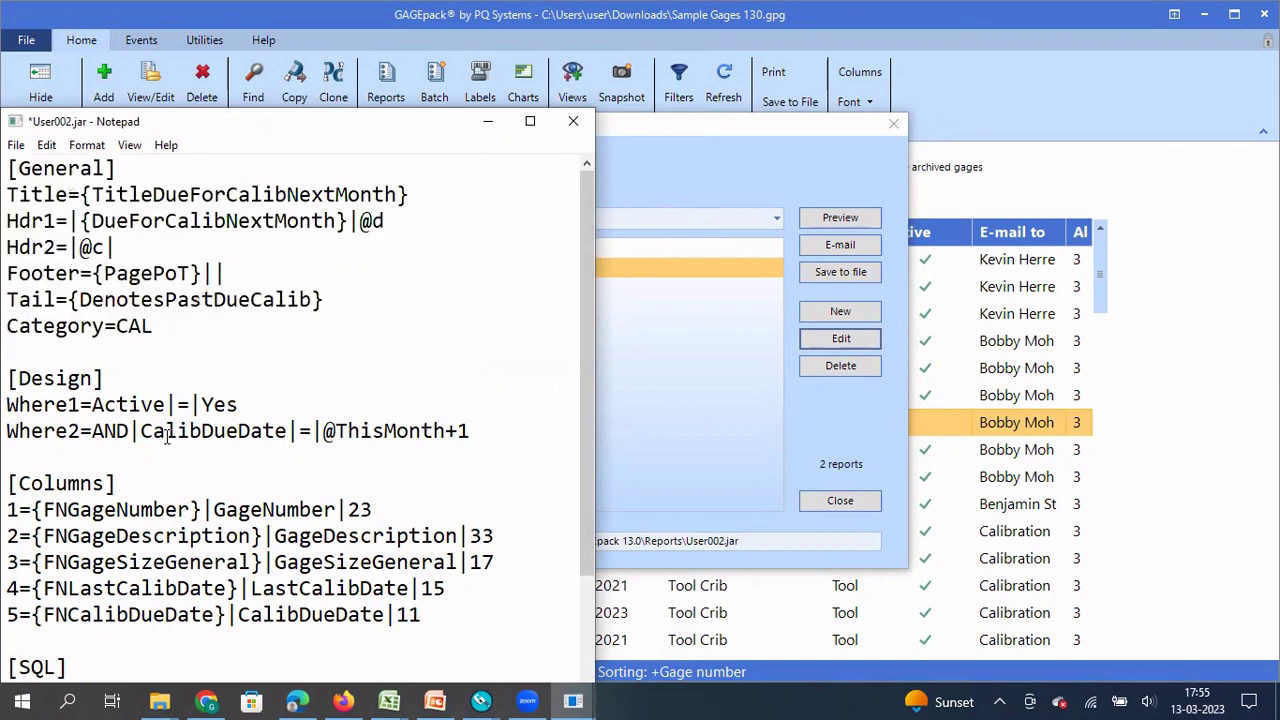
pyautogui.hotkey('ctrl', 's')
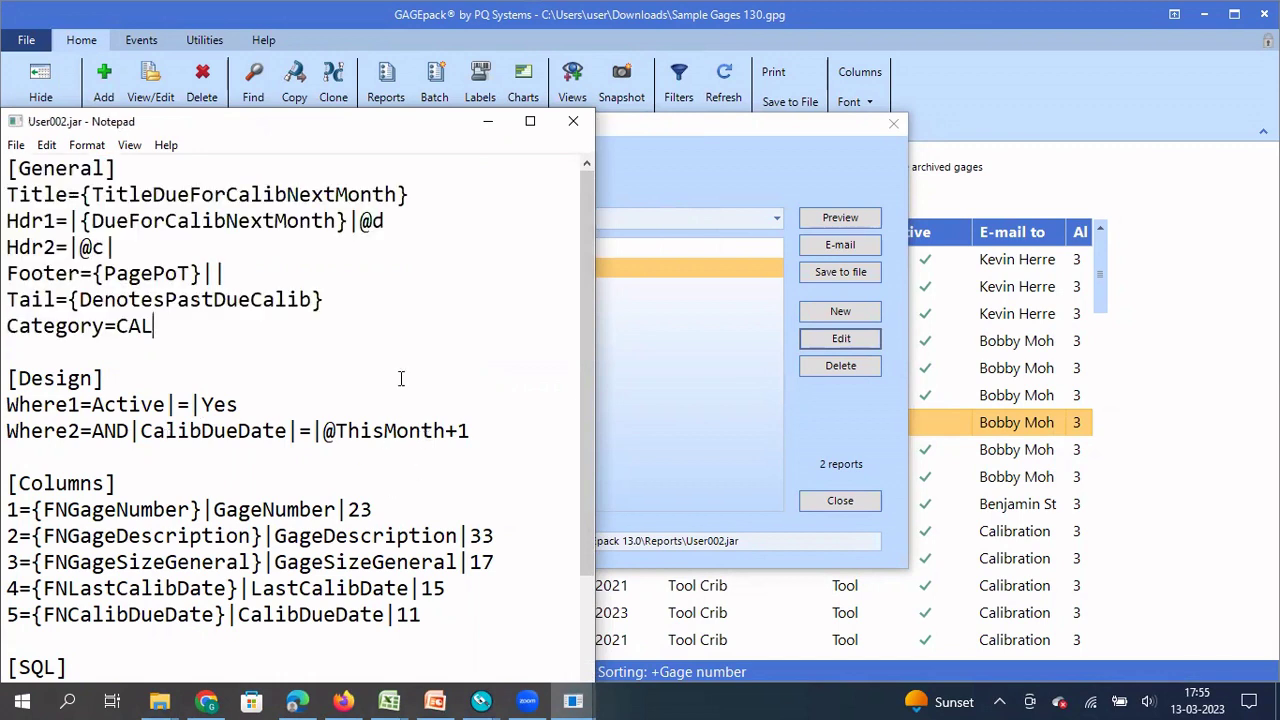
pyautogui.click(573, 121)
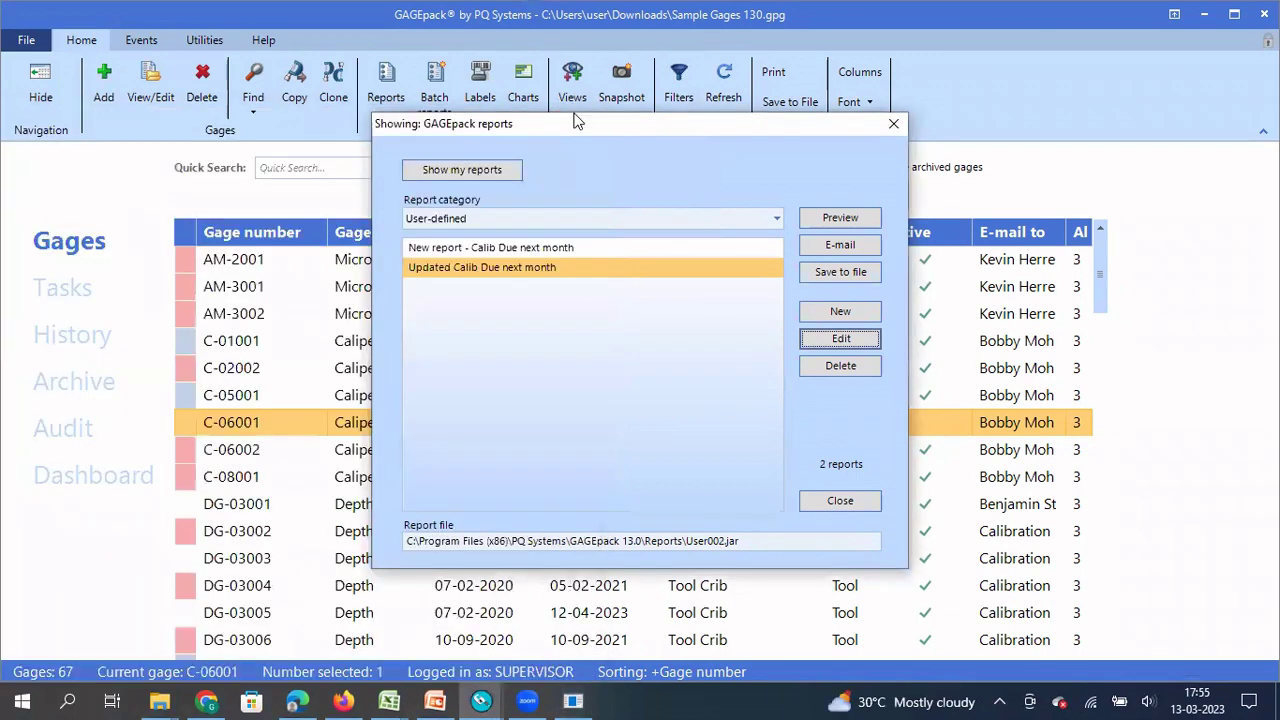
# - Preview the edited "Updated Calib Due next month" report from the User-defined reports
pyautogui.click(551, 270)
pyautogui.click(860, 223)
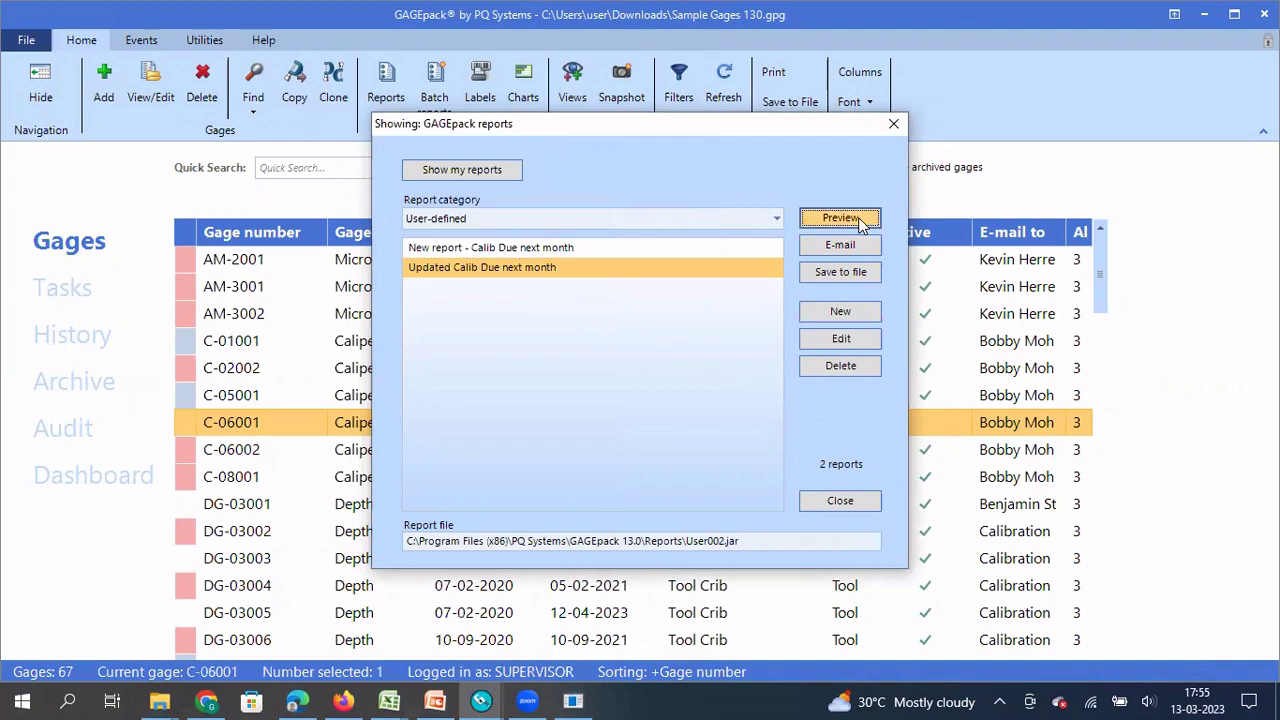